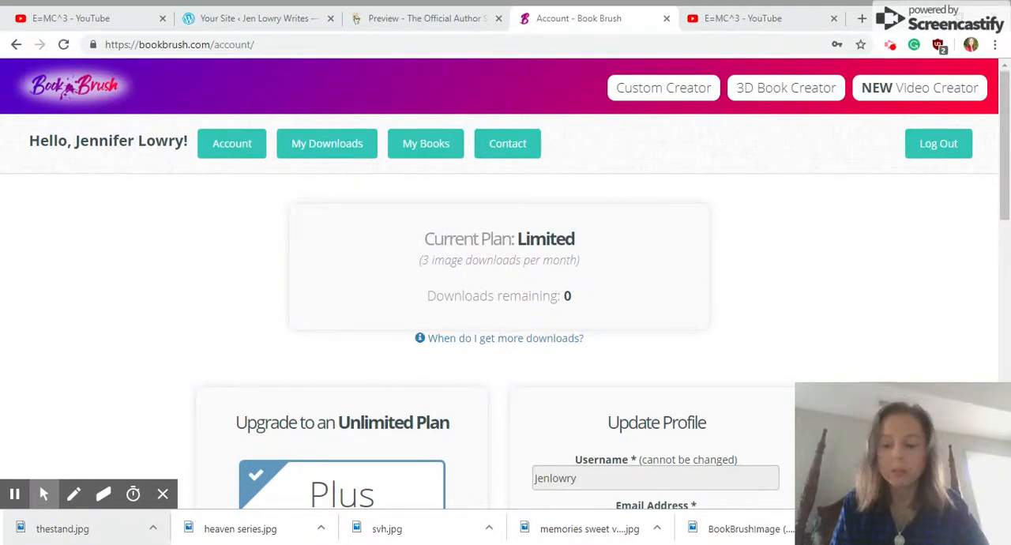
Review the account's current plan, its image download allowance and the Plus upgrade offer
drag(1000, 131, 1005, 233)
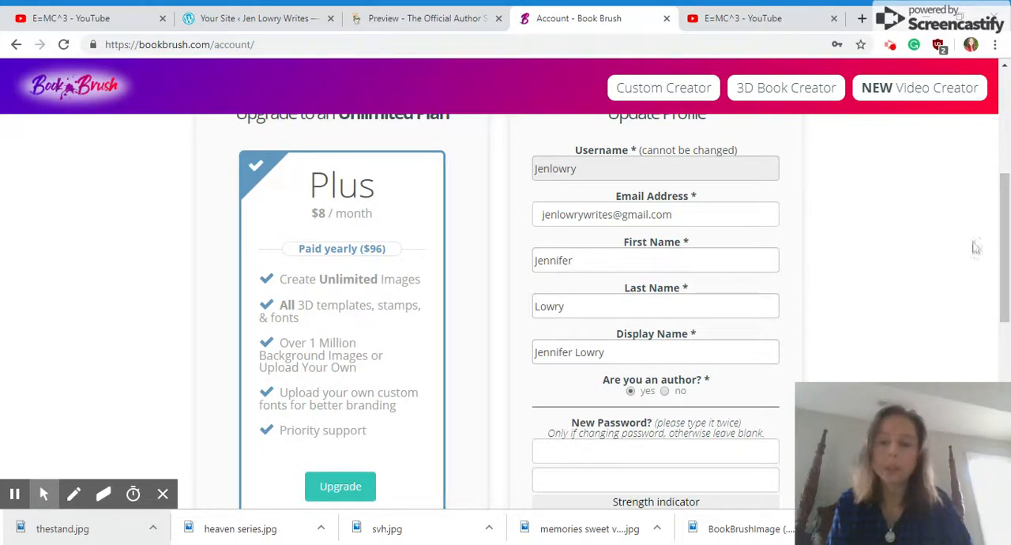
drag(1002, 207, 1006, 102)
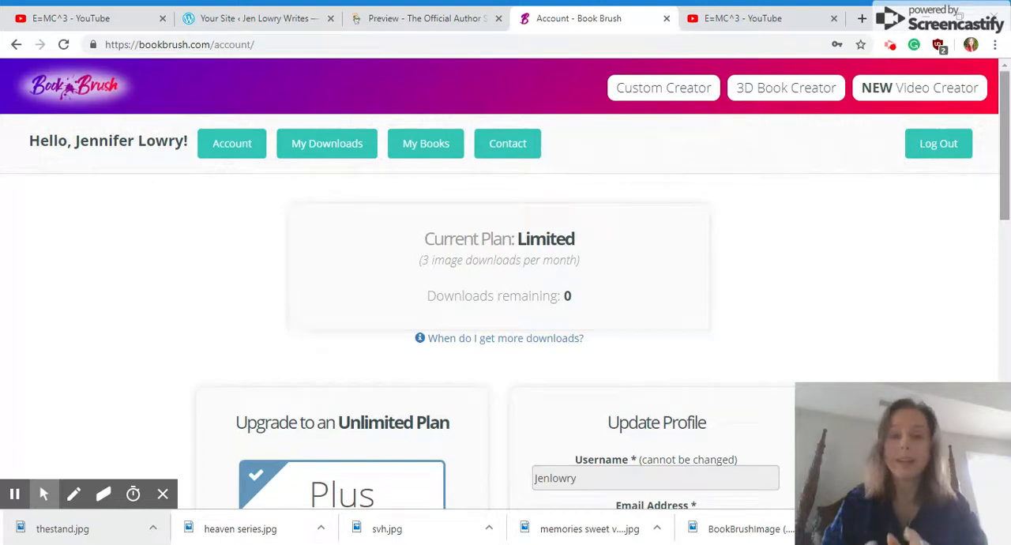
scroll(423, 354, down, 3)
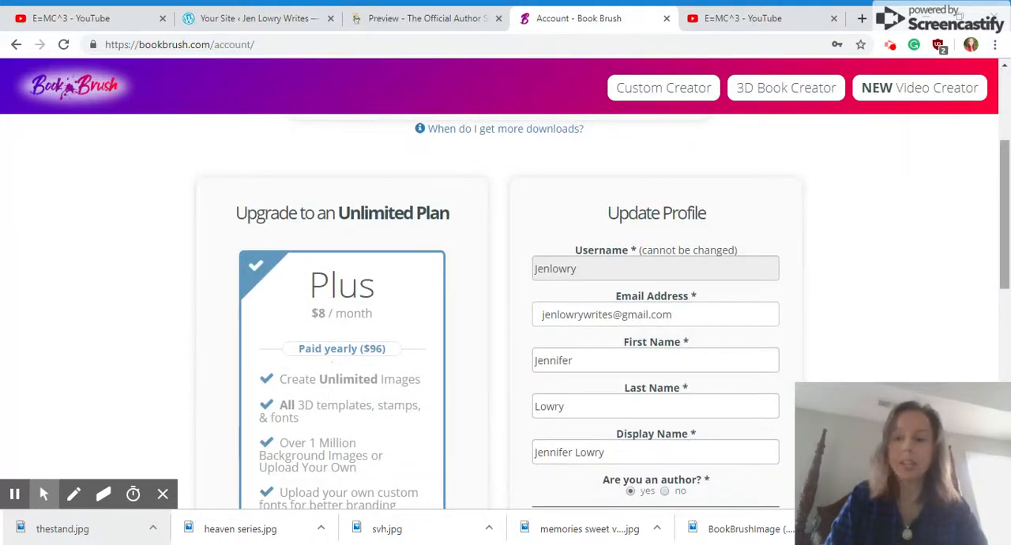
drag(1004, 222, 1007, 152)
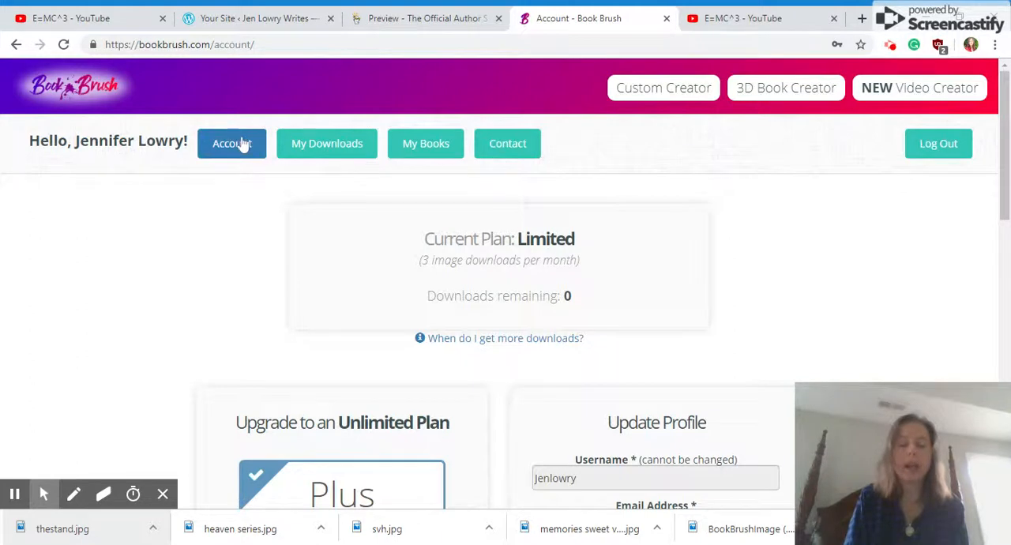
Start a new custom image using the Instagram photo size of 1080x1080
click(681, 104)
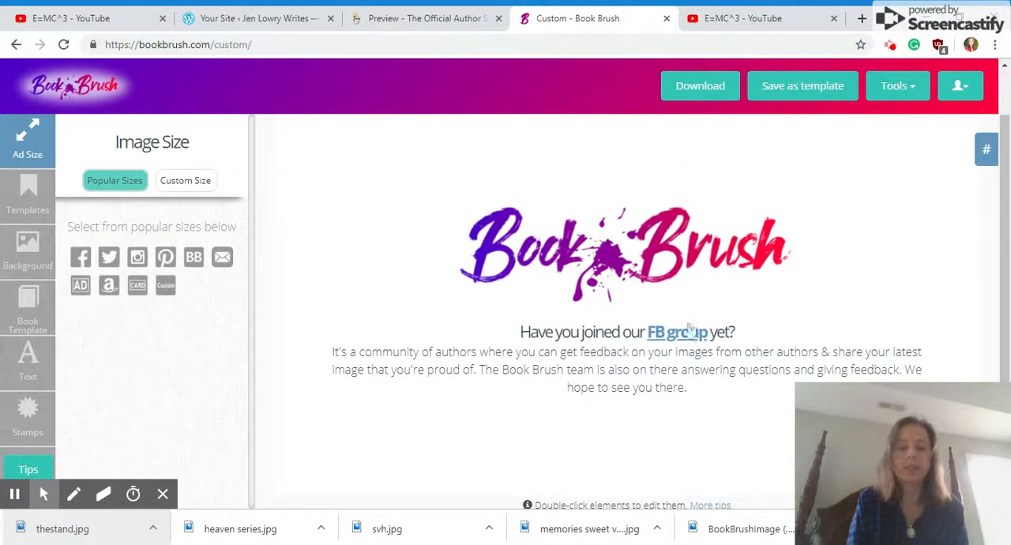
click(138, 267)
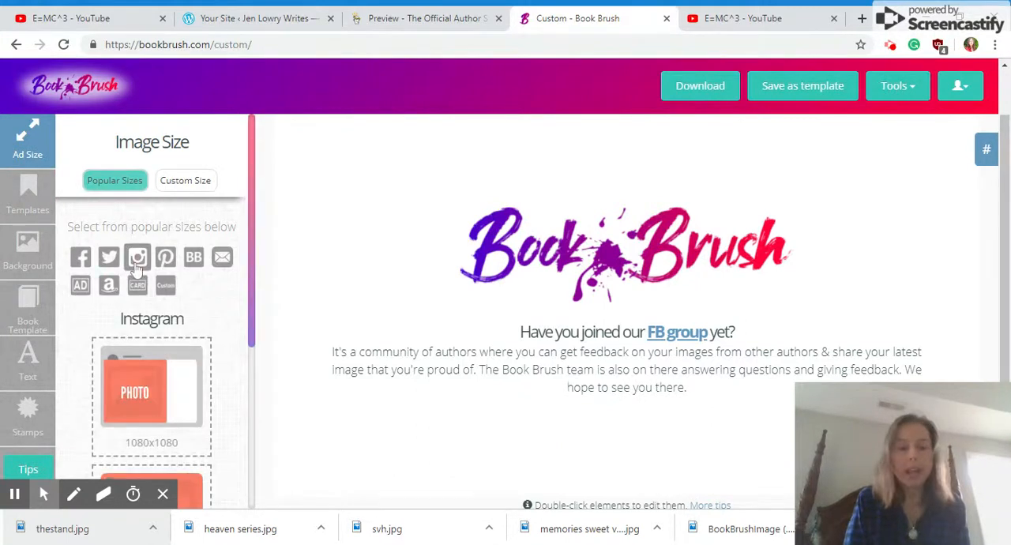
click(154, 410)
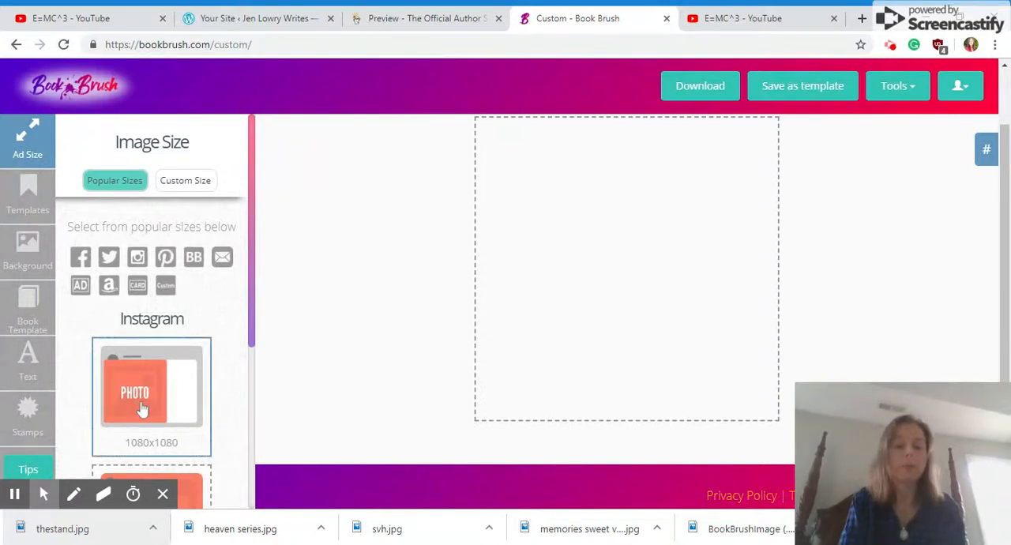
Browse the saved and community templates to see which ready-made book ad designs are available
click(30, 224)
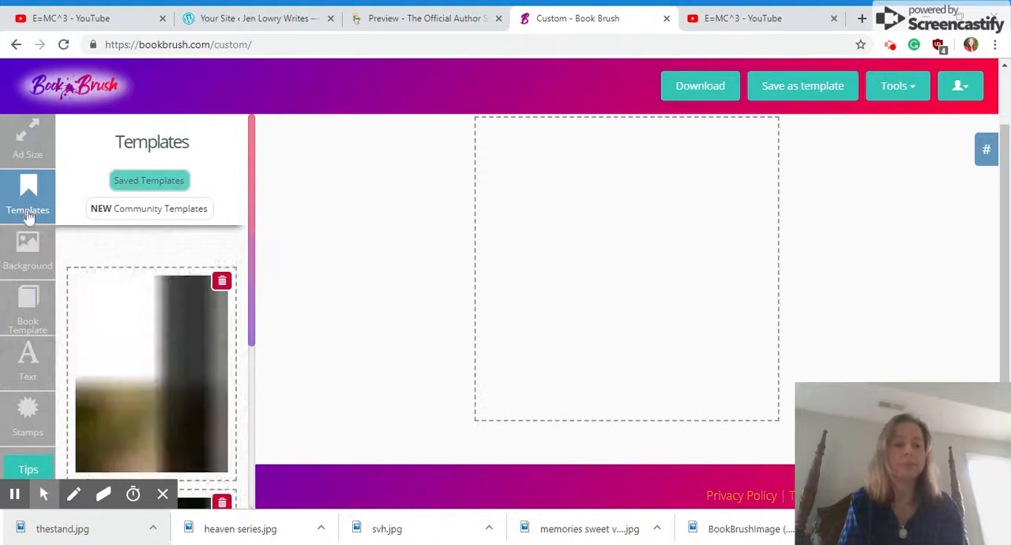
click(150, 213)
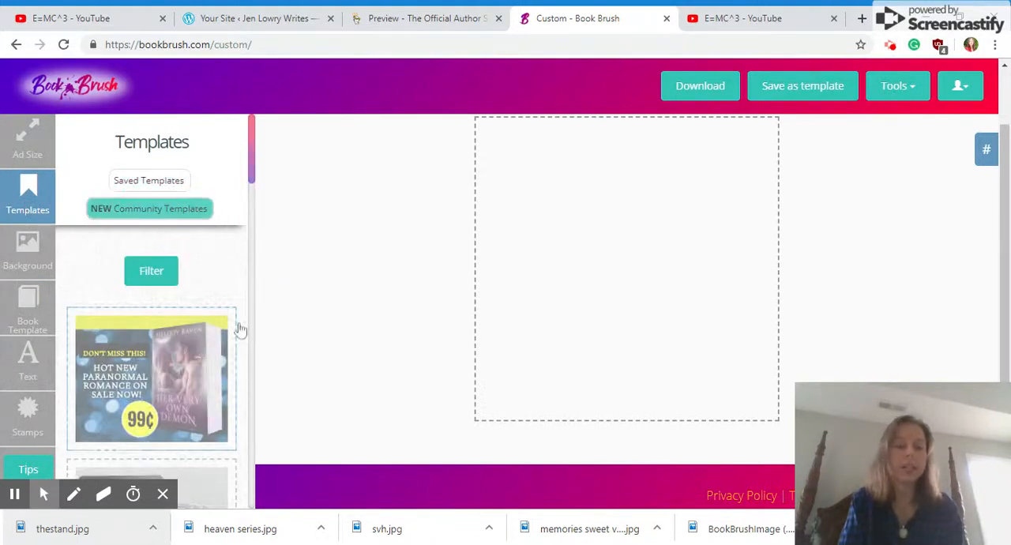
drag(252, 157, 243, 361)
drag(252, 298, 255, 368)
drag(253, 335, 255, 357)
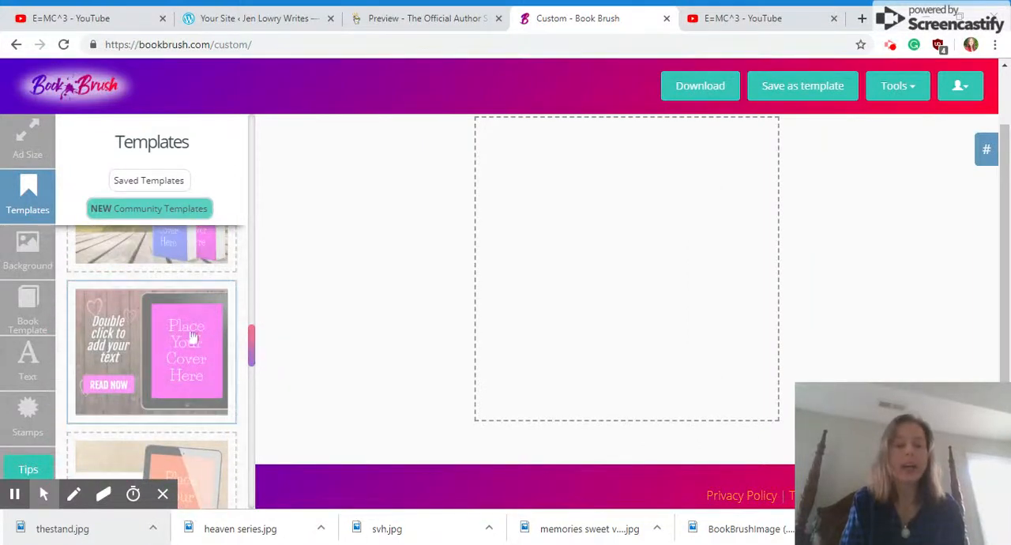
drag(254, 351, 244, 492)
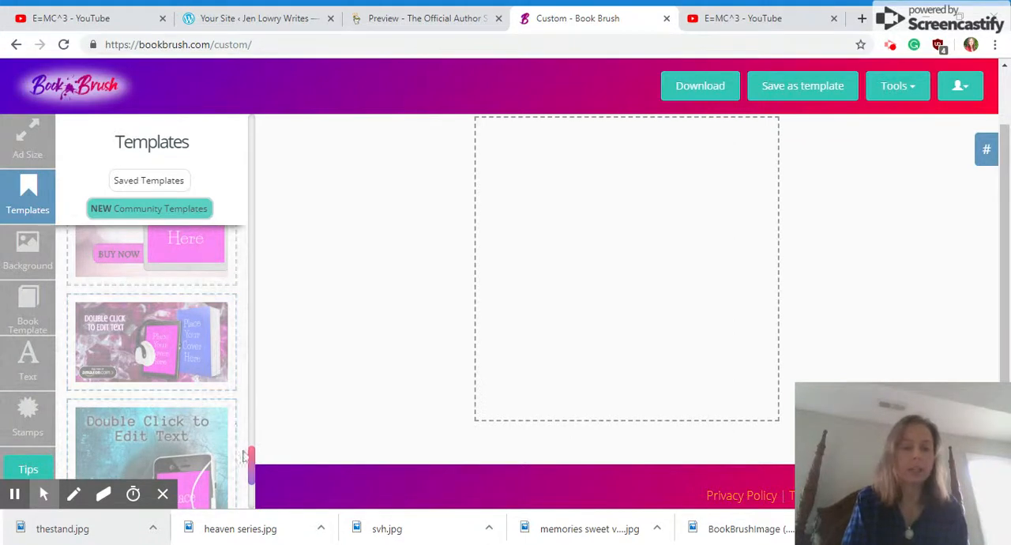
drag(252, 461, 251, 481)
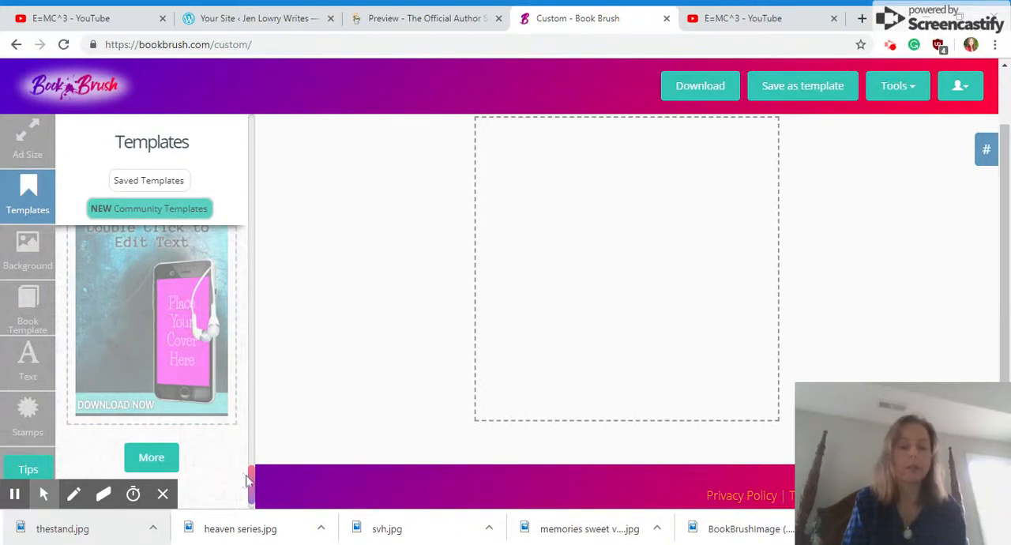
drag(254, 485, 276, 218)
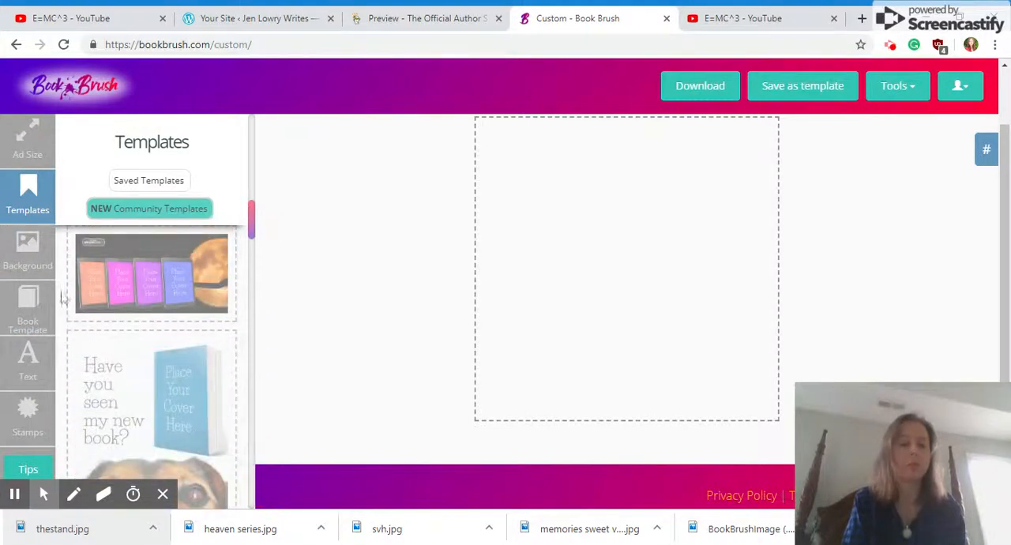
Search the free background images for a shack, apply the photo of a wooden barn with lightning, and adjust its placement
click(20, 271)
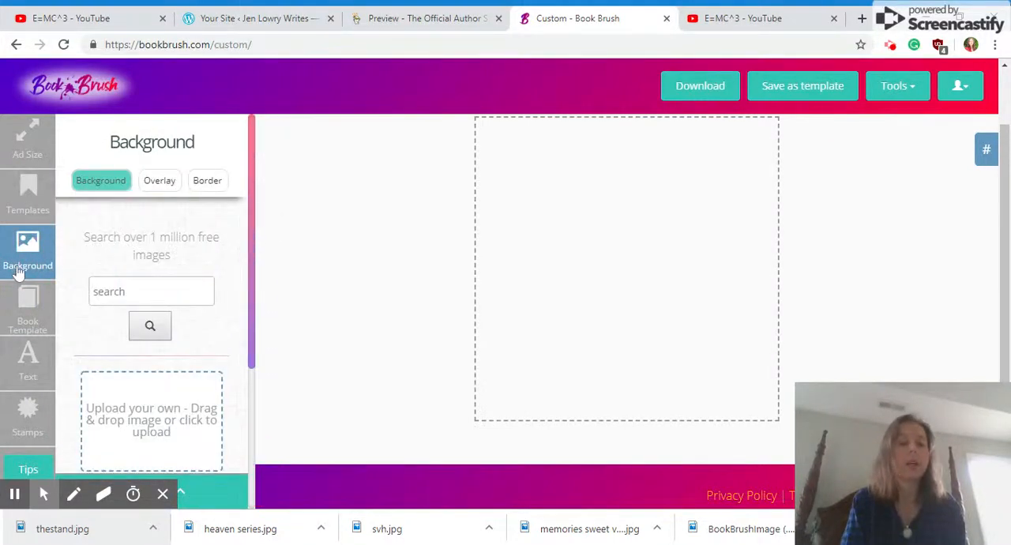
click(143, 291)
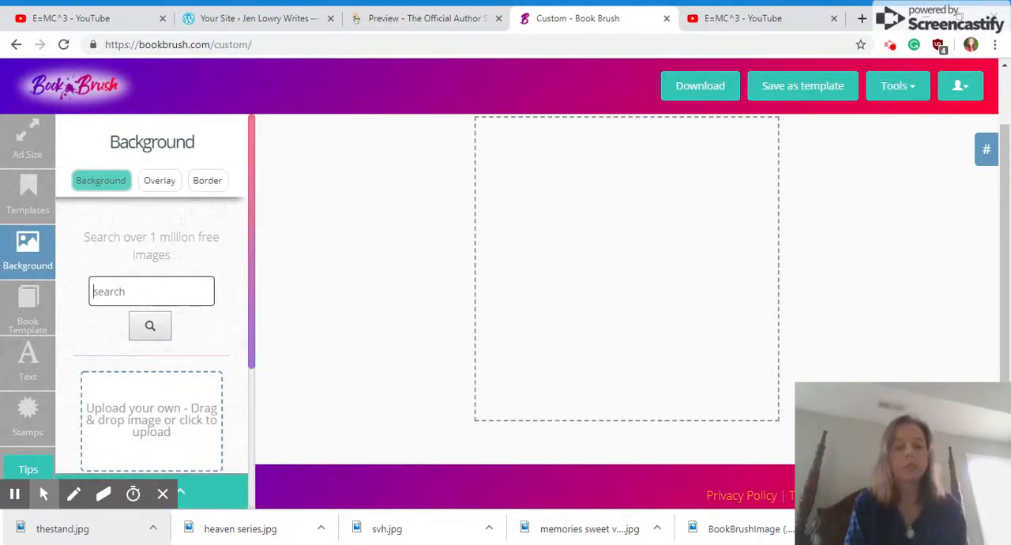
text(shak)
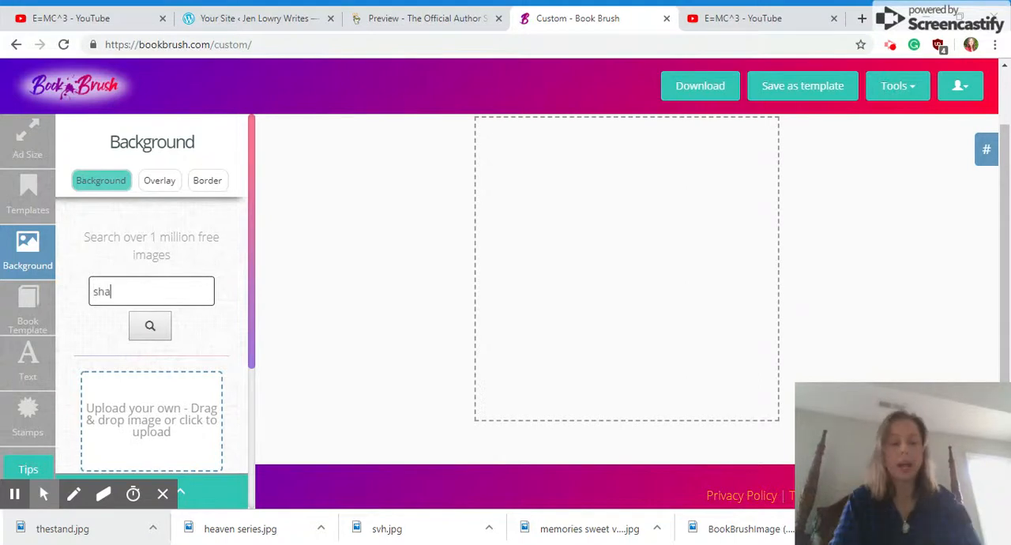
key(Return)
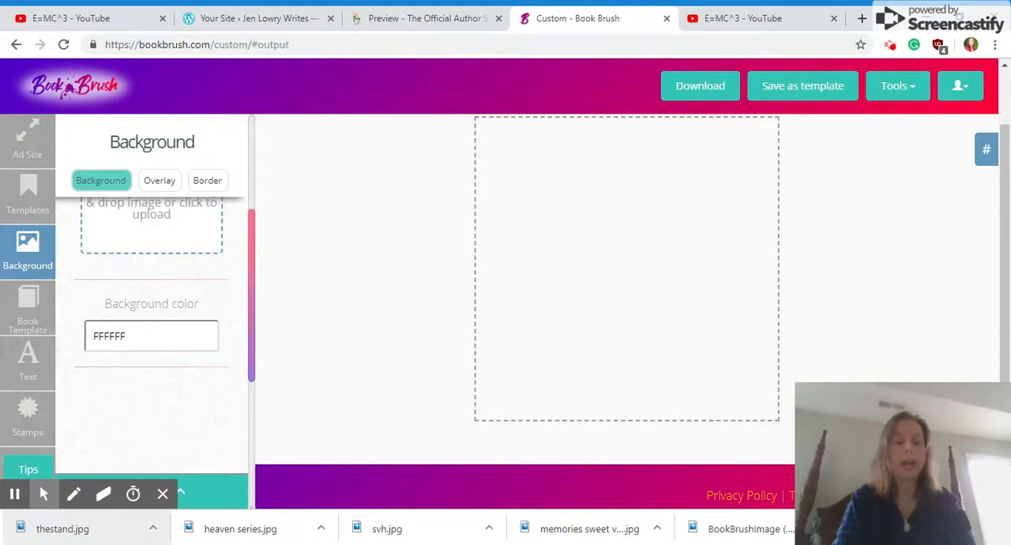
drag(251, 192, 254, 213)
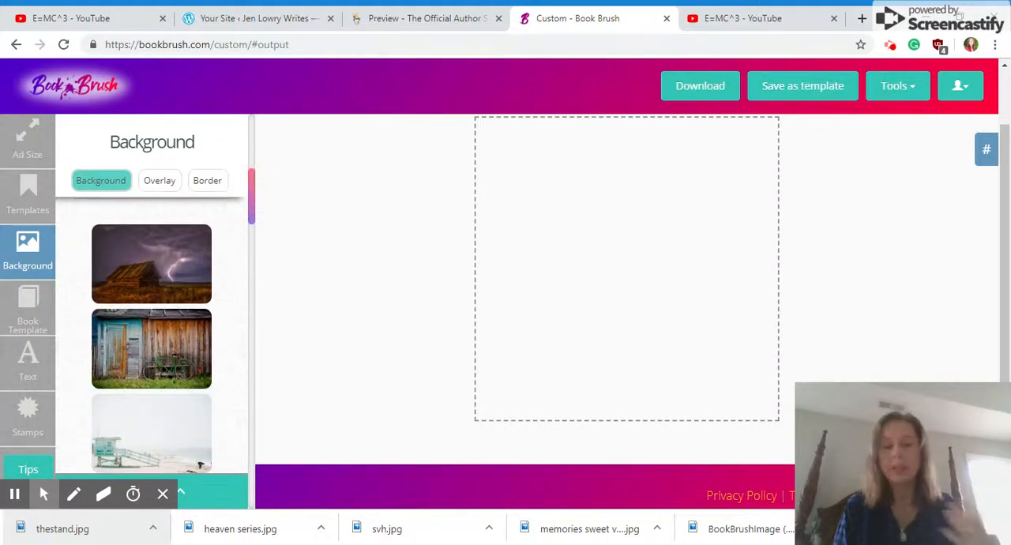
drag(252, 206, 332, 190)
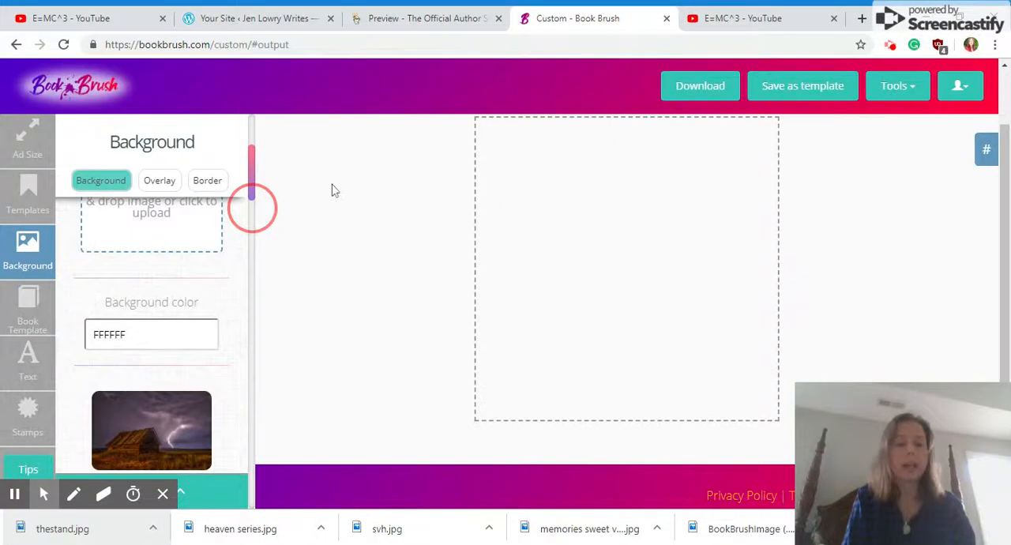
click(164, 419)
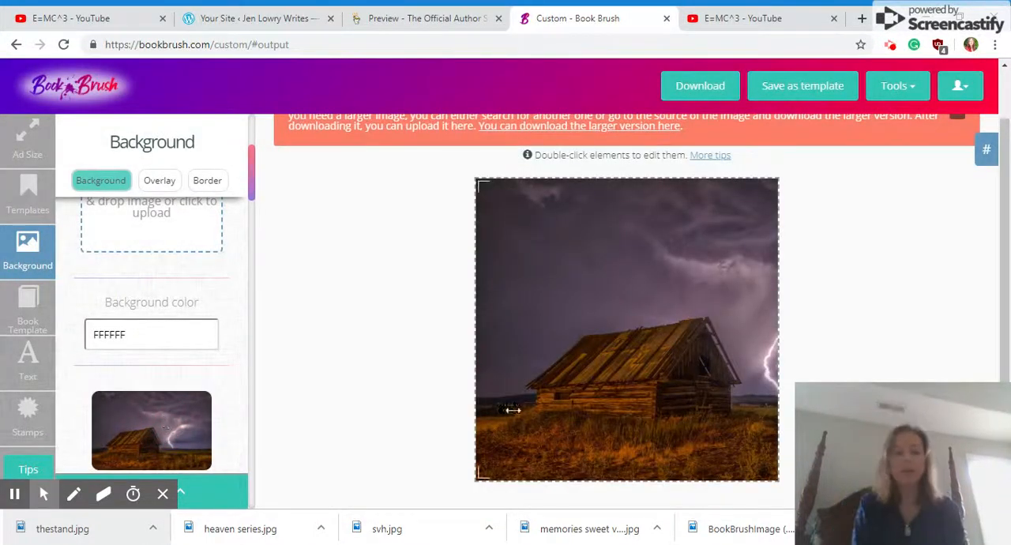
drag(512, 409, 502, 356)
Add the unlocked standing 3D book template to the canvas with the Sweet Potato Jones cover
click(9, 312)
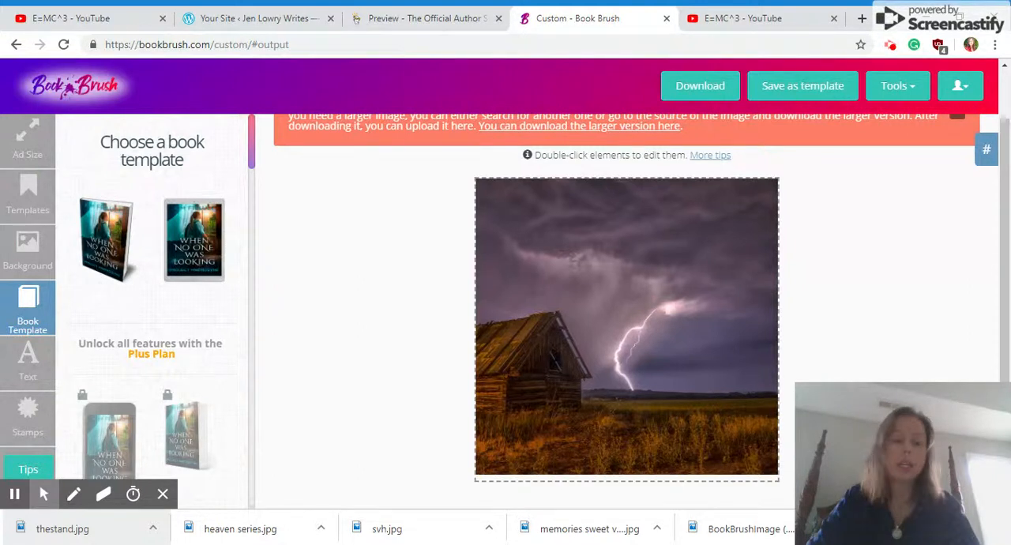
drag(249, 157, 261, 210)
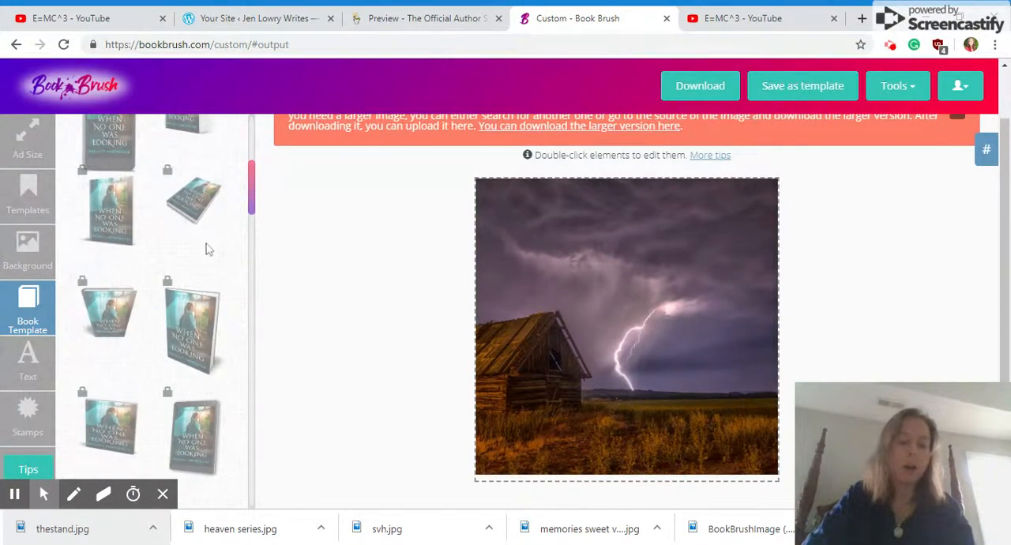
mouse_move(253, 165)
mouse_down()
mouse_move(262, 238)
mouse_move(254, 403)
mouse_move(241, 143)
mouse_up()
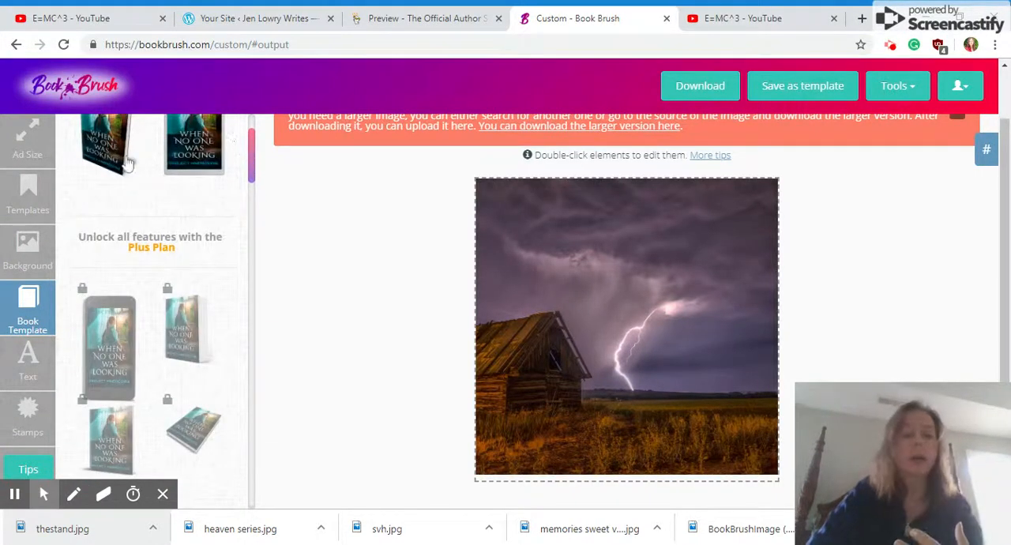
scroll(254, 176, up, 2)
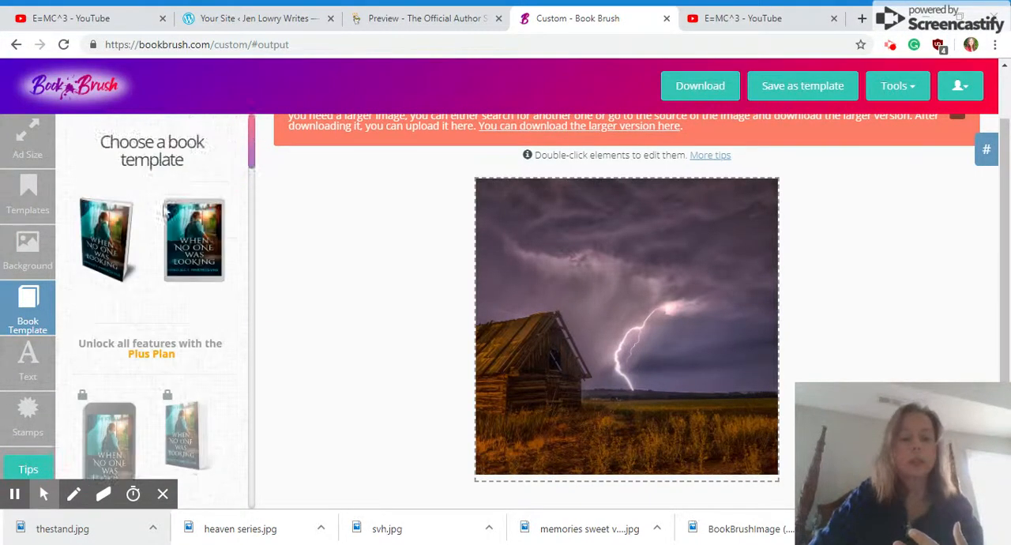
click(129, 231)
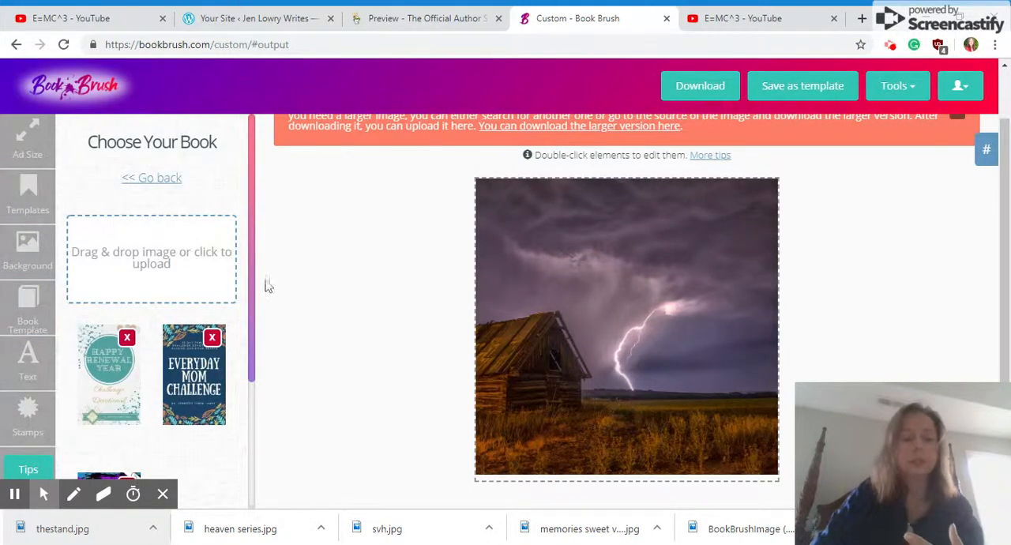
drag(253, 251, 244, 375)
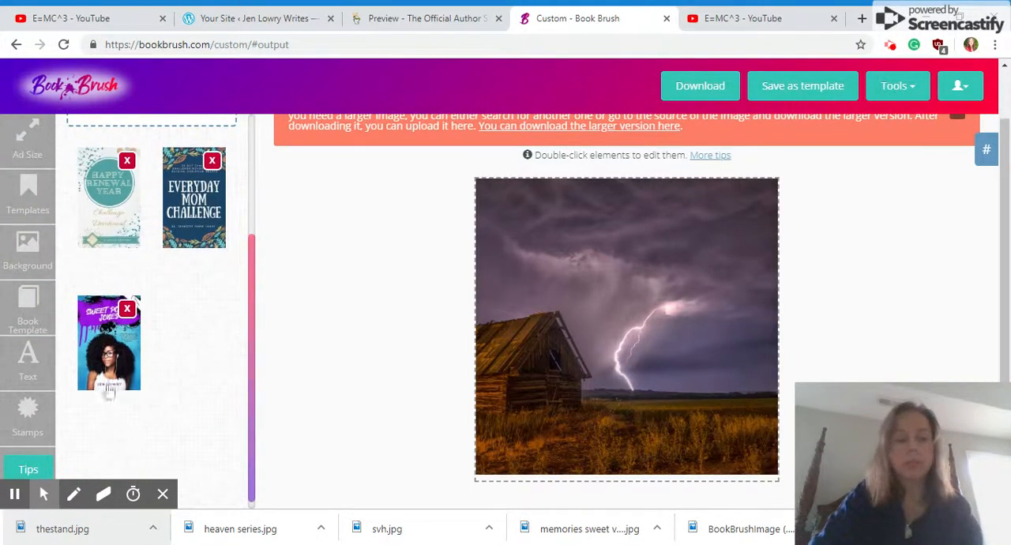
click(122, 350)
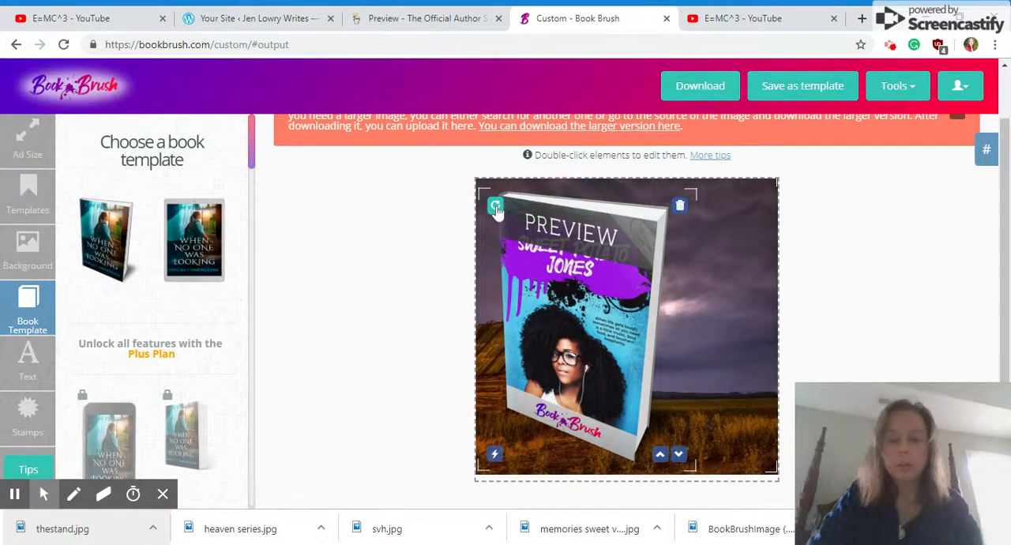
Shrink the book mockup to fit the canvas's lower right area and shift the background photo down to the canvas's bottom edge
click(679, 456)
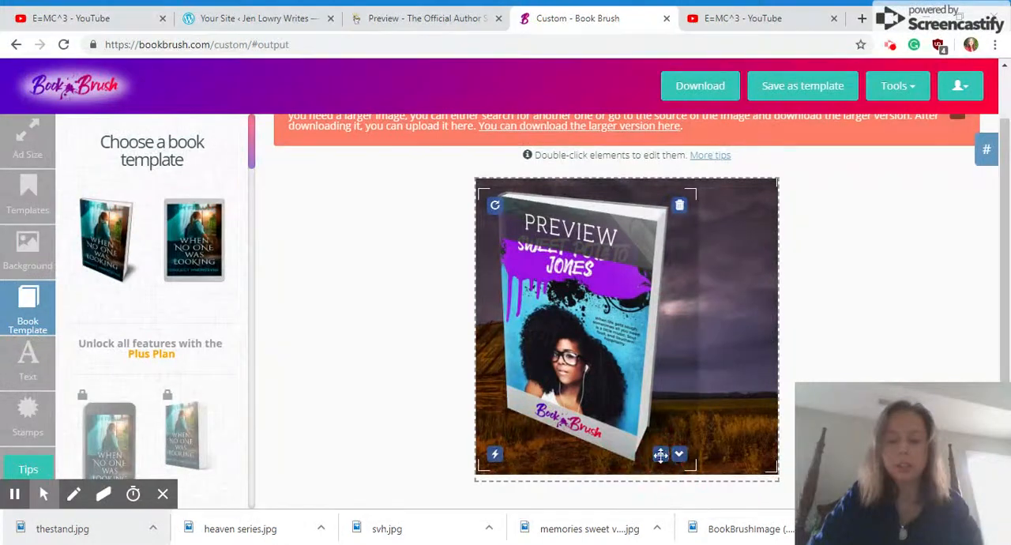
click(494, 457)
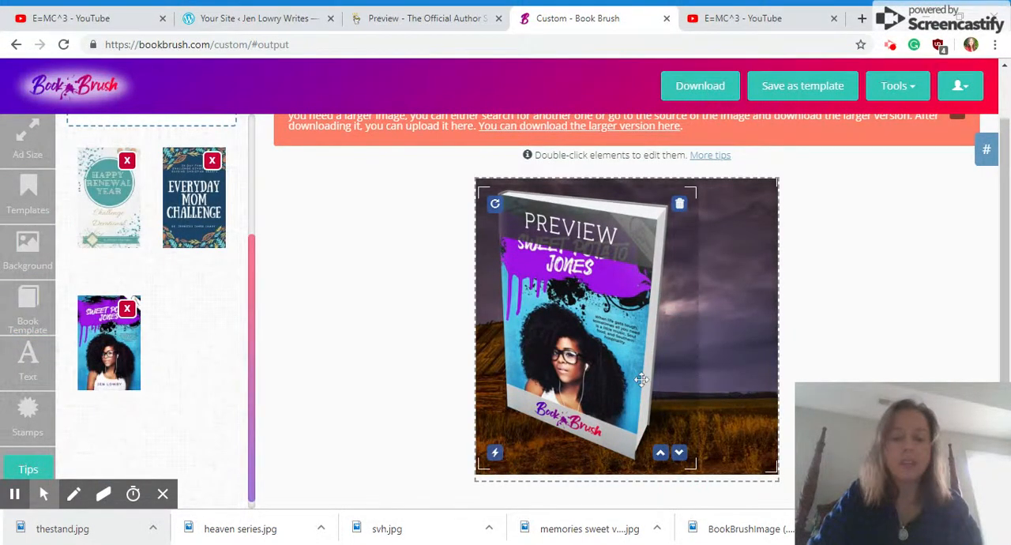
drag(703, 371, 693, 366)
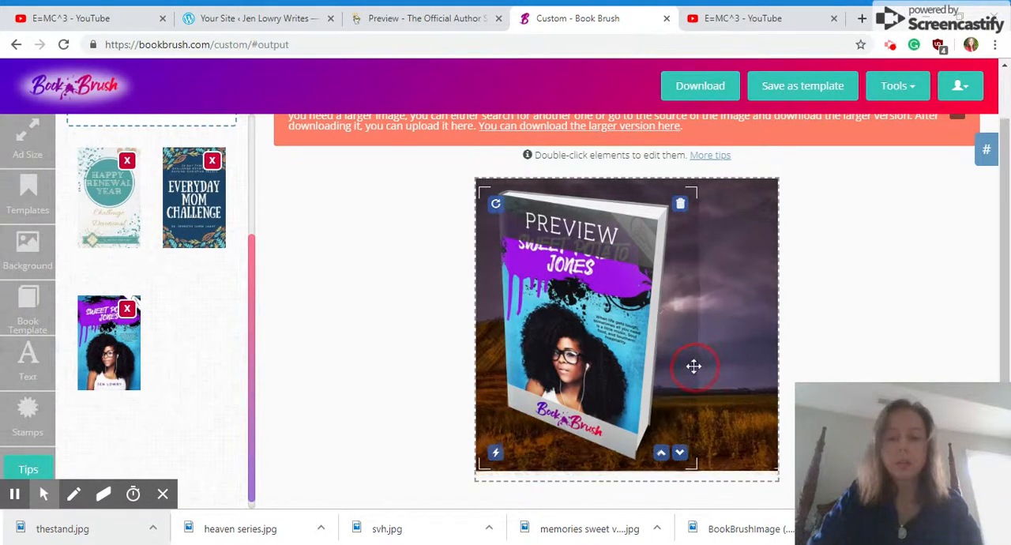
drag(617, 358, 673, 360)
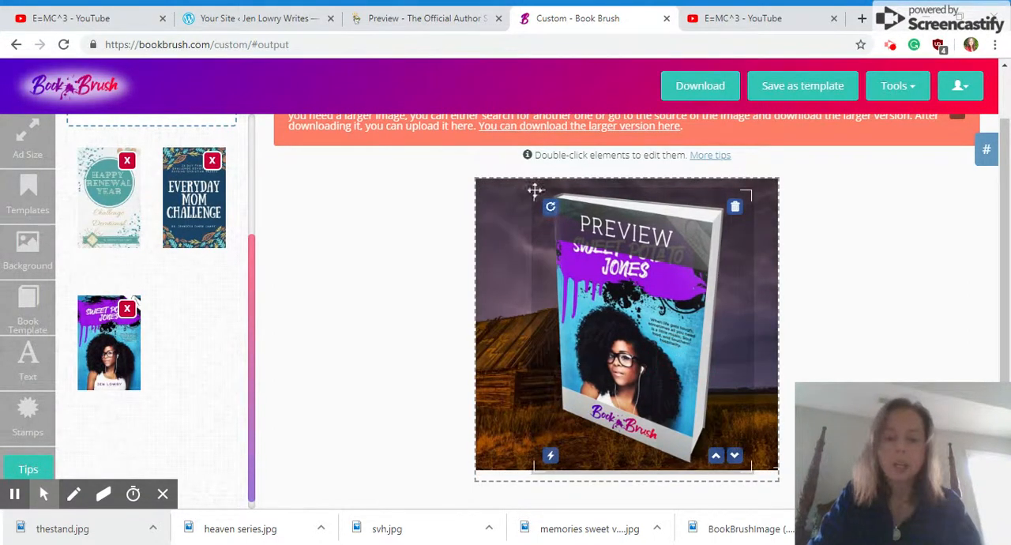
drag(540, 196, 623, 315)
drag(725, 236, 725, 256)
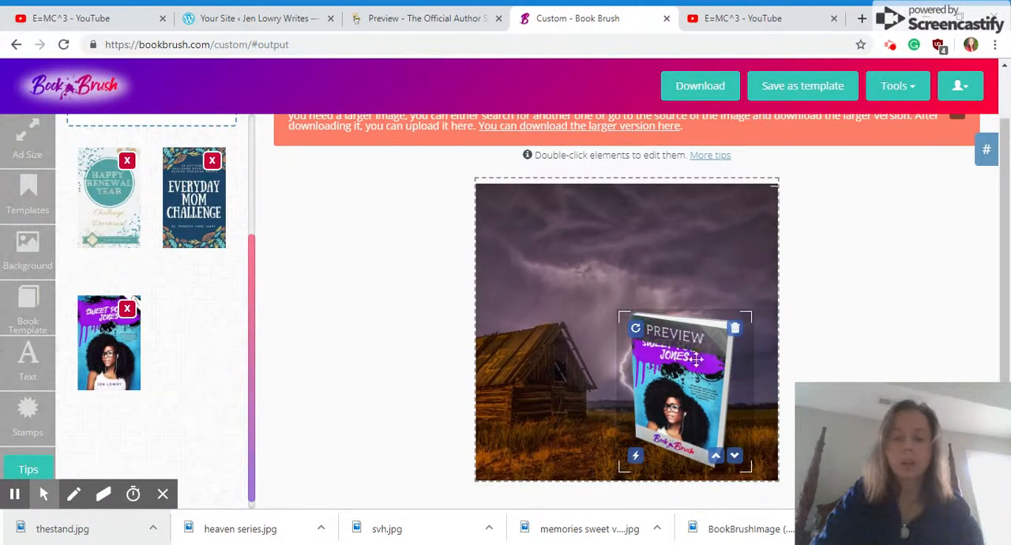
Move the book mockup up over the stormy sky, enlarge it slightly, and place it along the canvas's right side beside the barn
drag(697, 368, 720, 263)
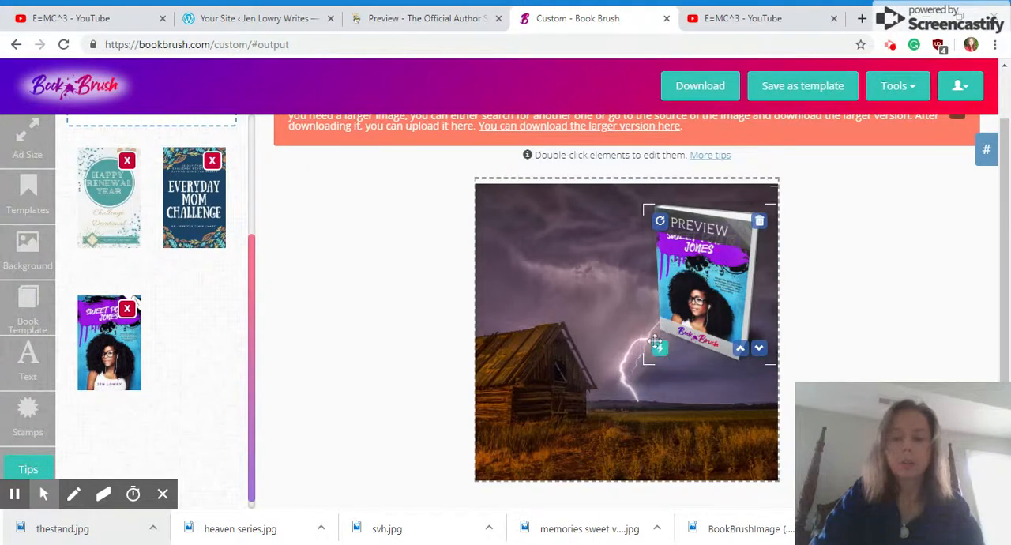
drag(644, 208, 621, 191)
click(697, 313)
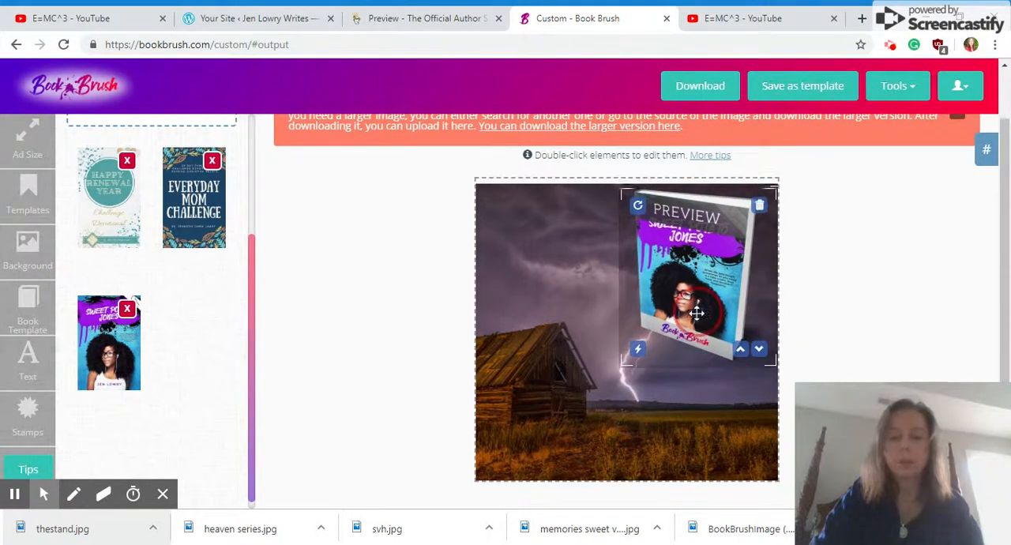
drag(696, 314, 700, 350)
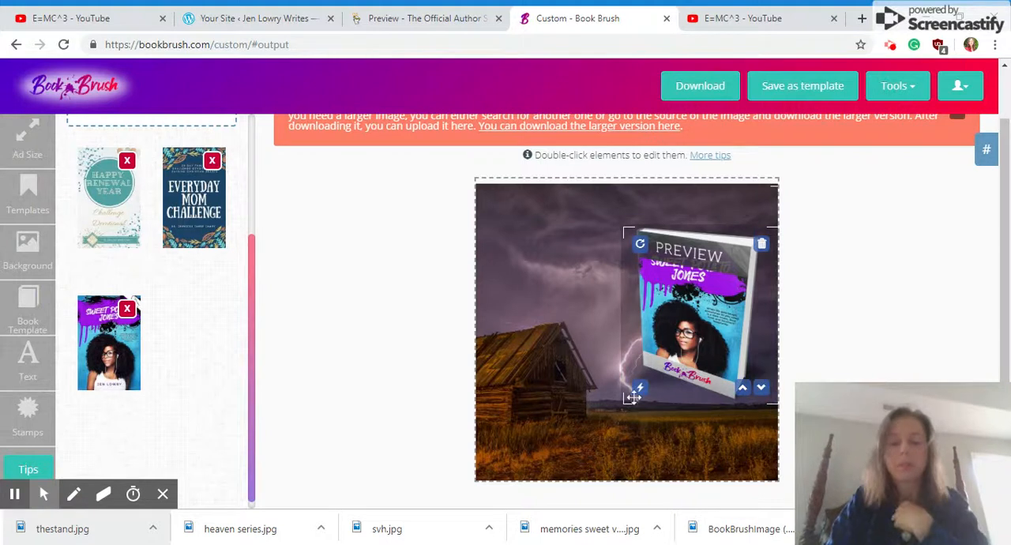
Enlarge the book mockup to span most of the canvas's height and place it along the right side, partly in front of the barn
drag(631, 397, 534, 485)
drag(659, 389, 684, 343)
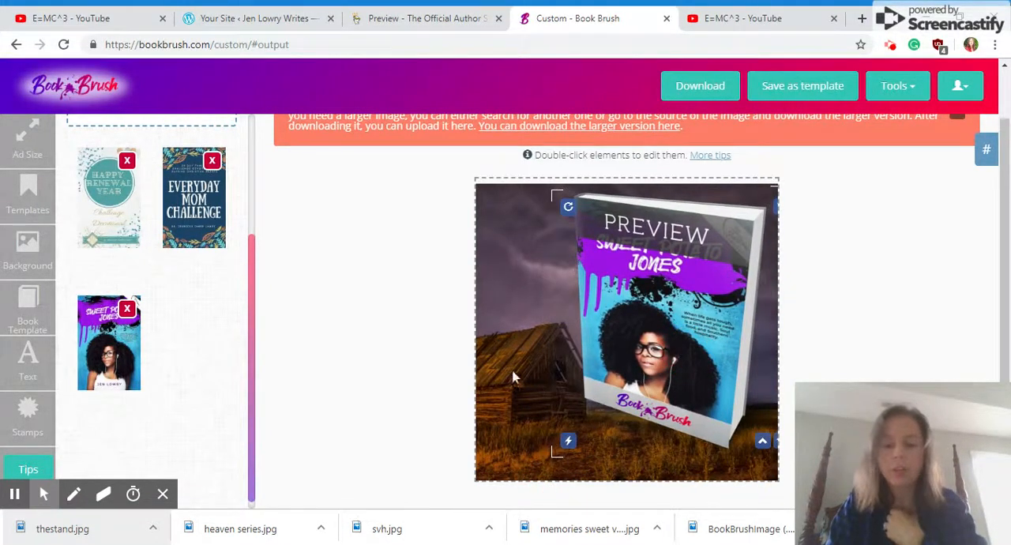
drag(507, 368, 504, 365)
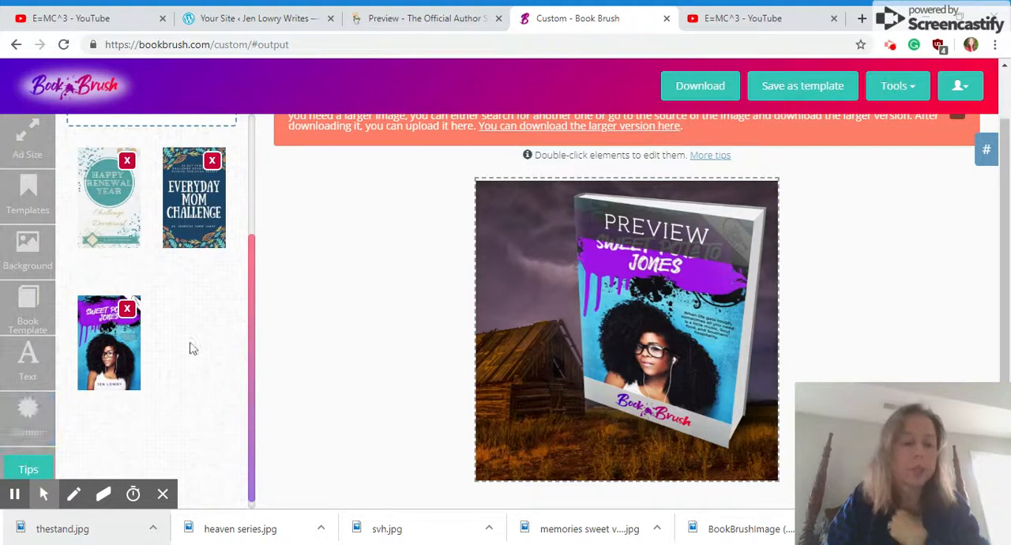
Add a text element reading "Release" to the canvas
drag(249, 341, 251, 349)
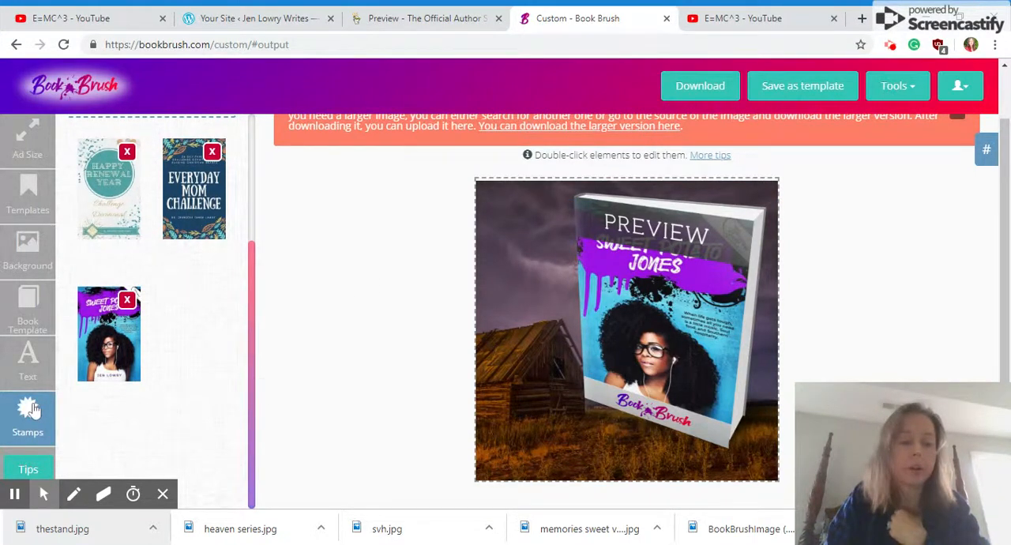
click(29, 368)
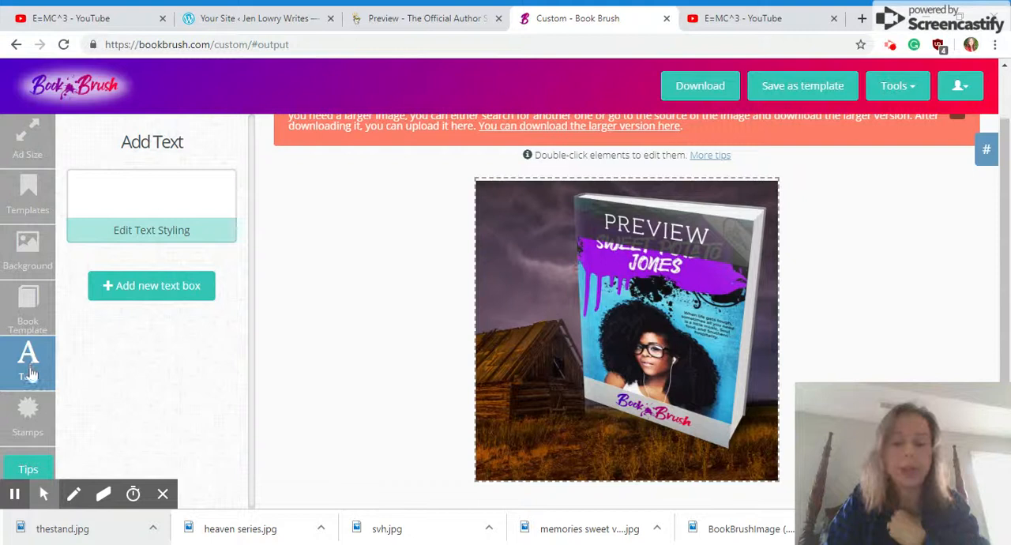
click(131, 191)
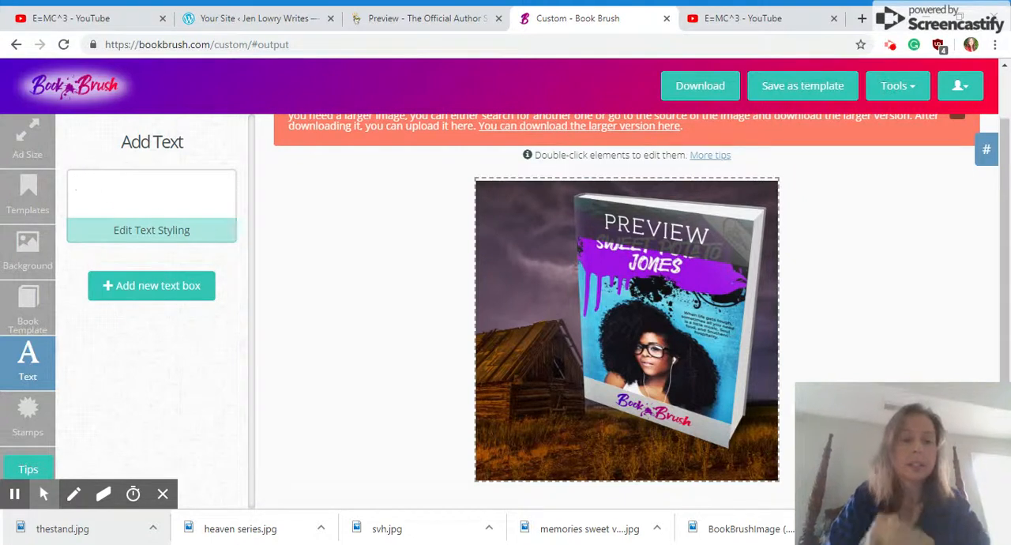
text(Release)
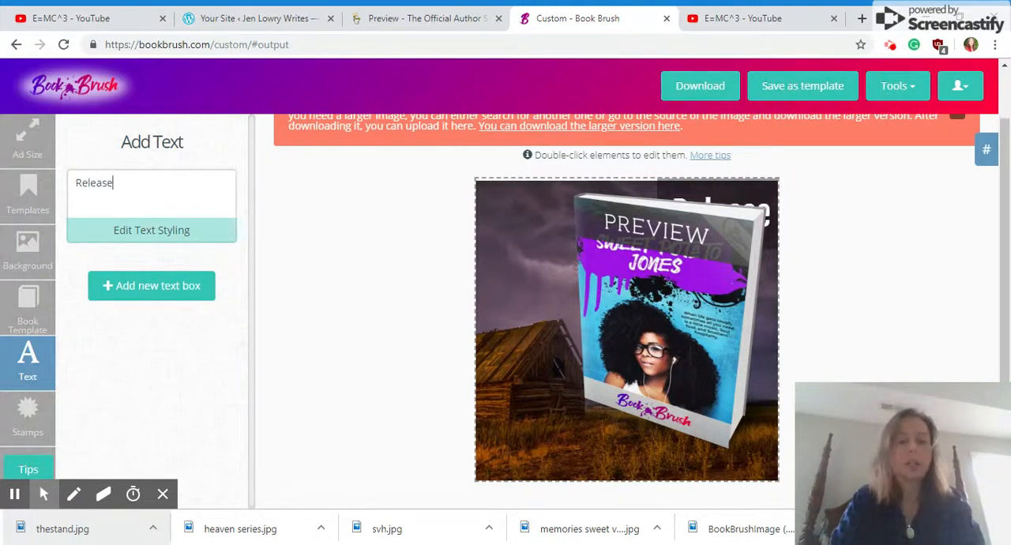
Look through the styling options of the "Release" text and shift its text transparency slightly
click(125, 225)
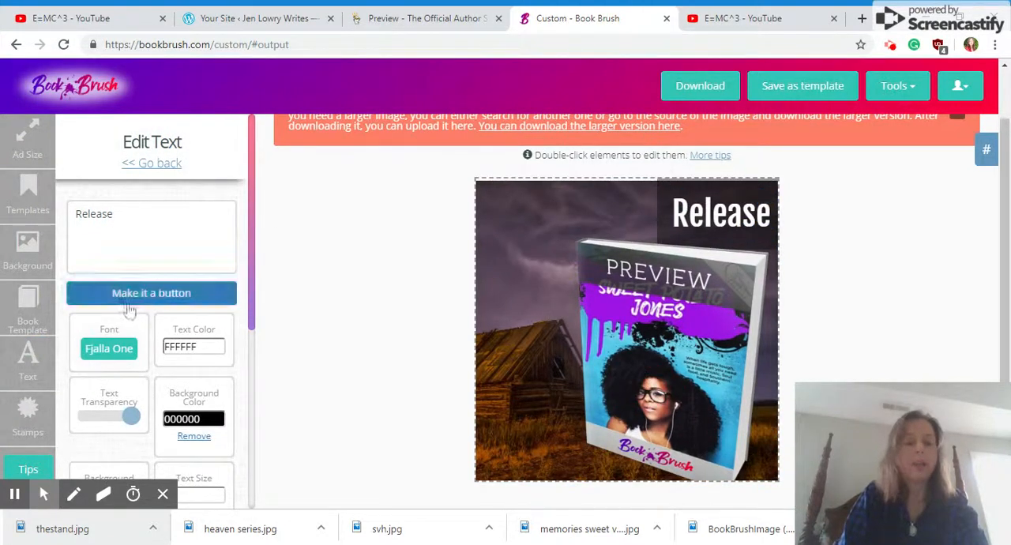
drag(252, 223, 247, 343)
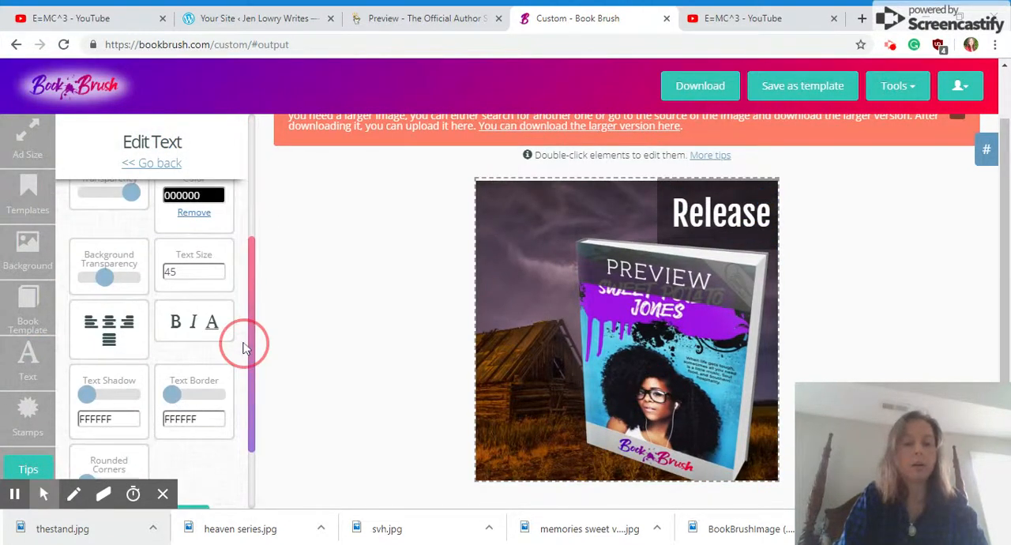
drag(255, 415, 255, 285)
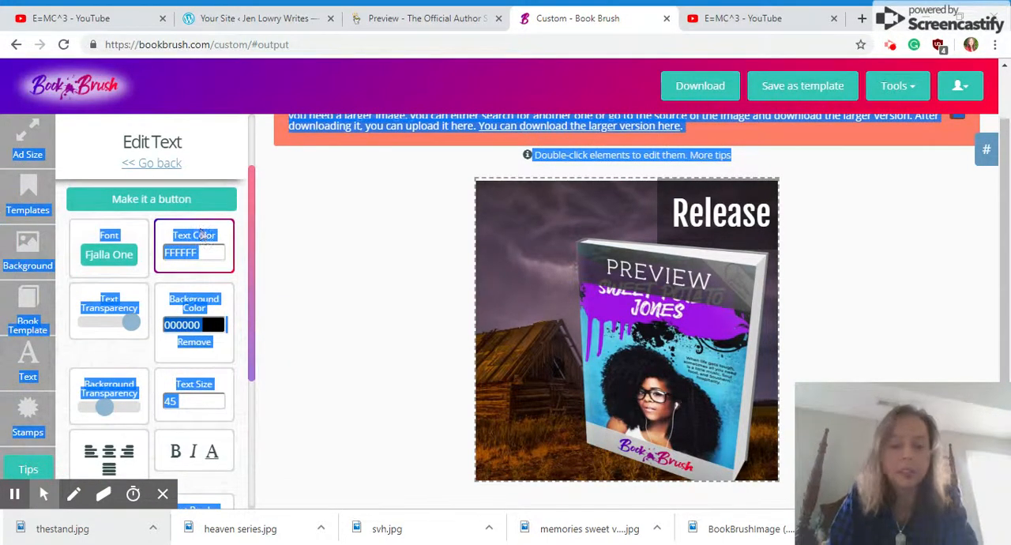
click(128, 321)
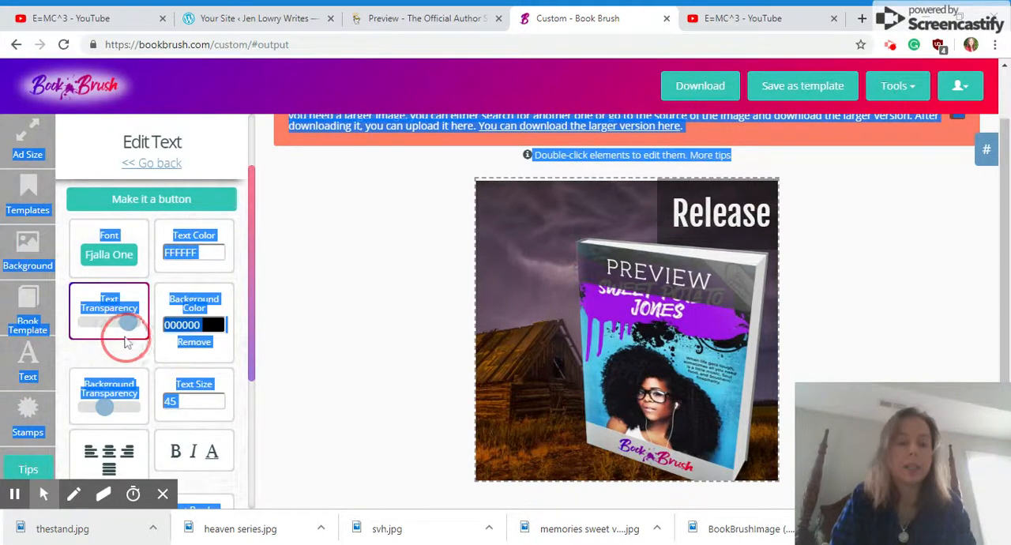
click(230, 303)
click(266, 289)
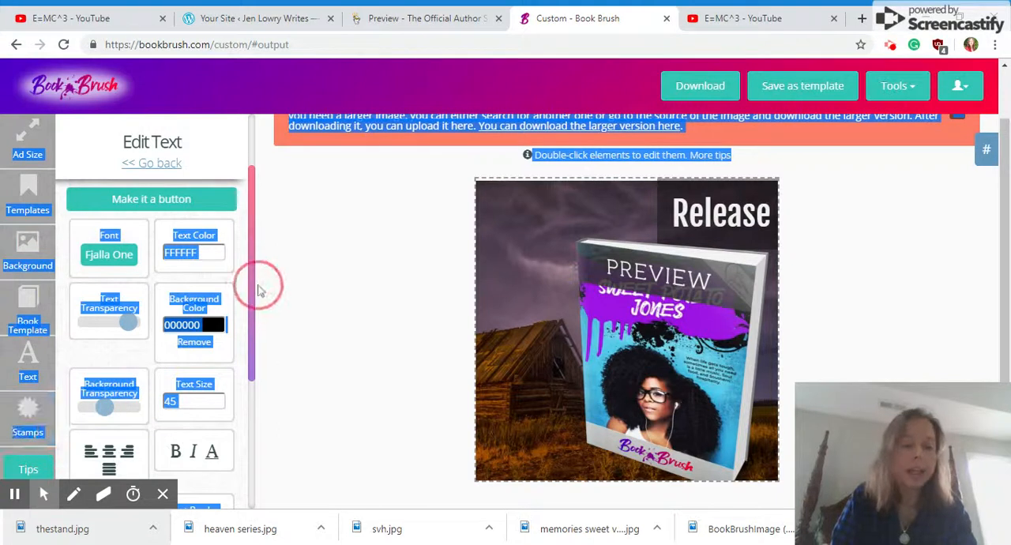
drag(255, 286, 267, 421)
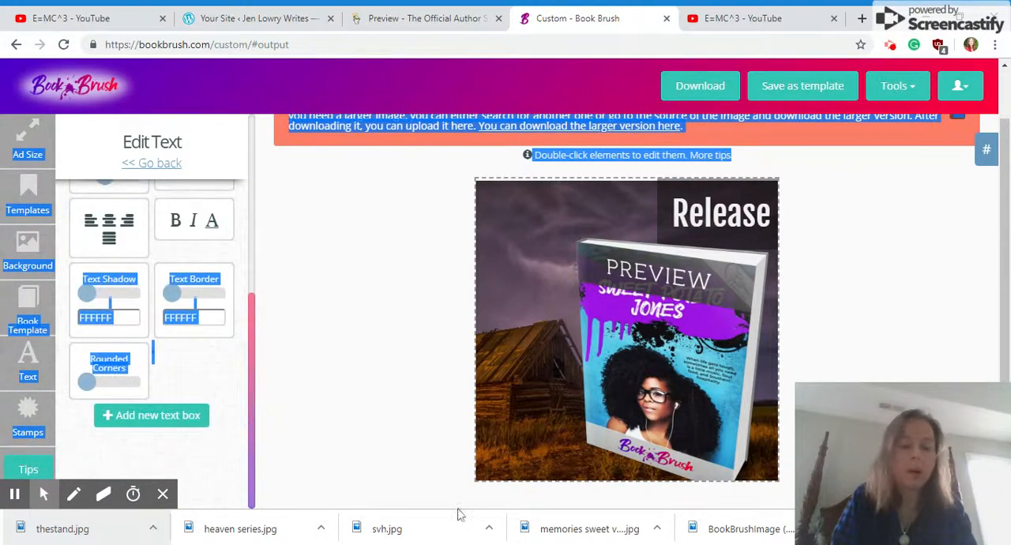
Add a second text box reading "Swoon Romance", place it in the canvas's lower left corner, and open its styling options
click(161, 415)
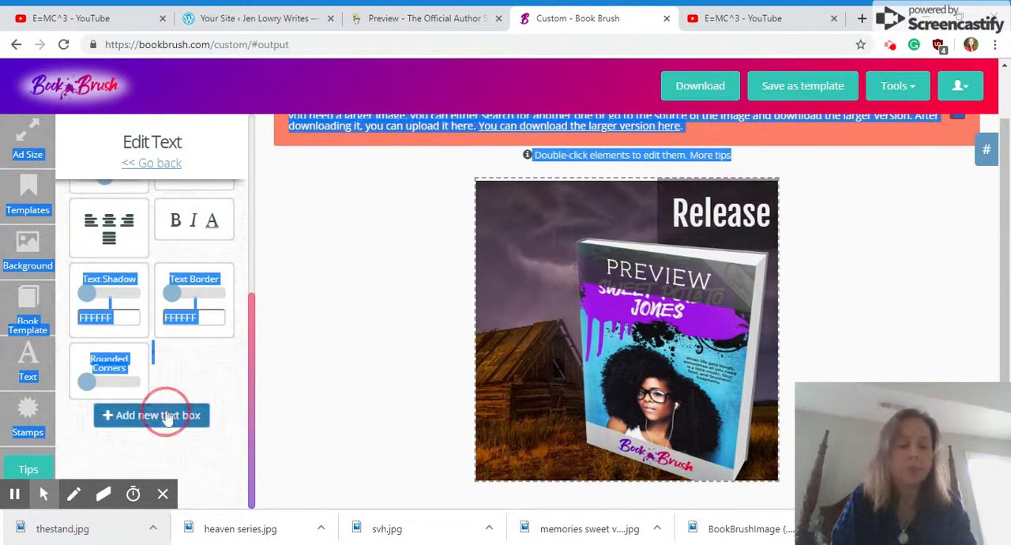
click(176, 262)
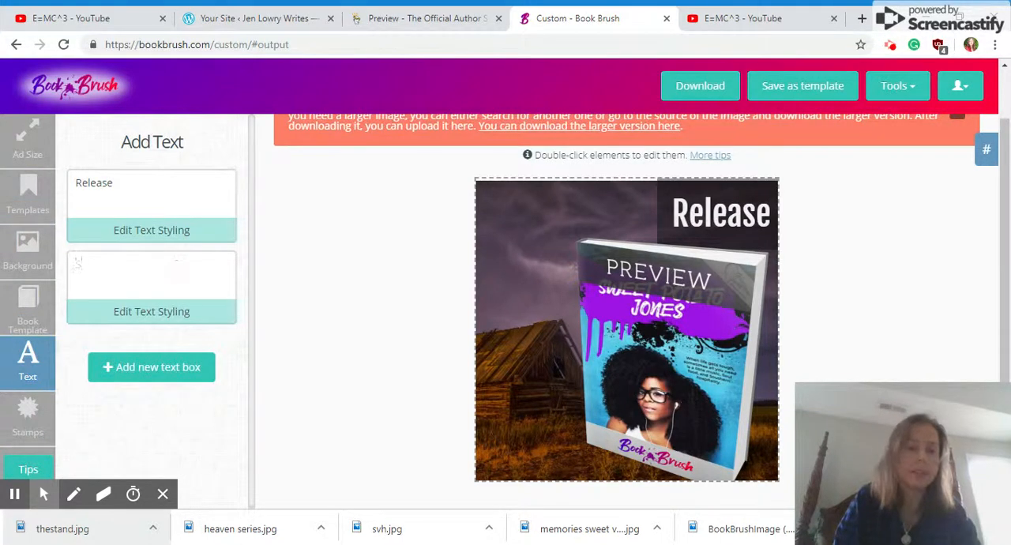
text(Swoon Romance)
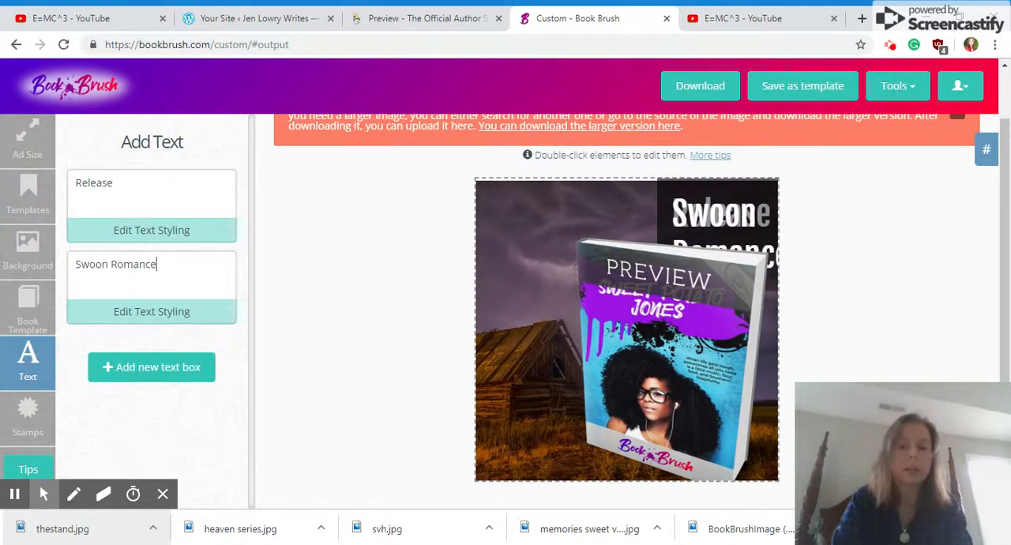
drag(726, 241, 521, 426)
click(154, 314)
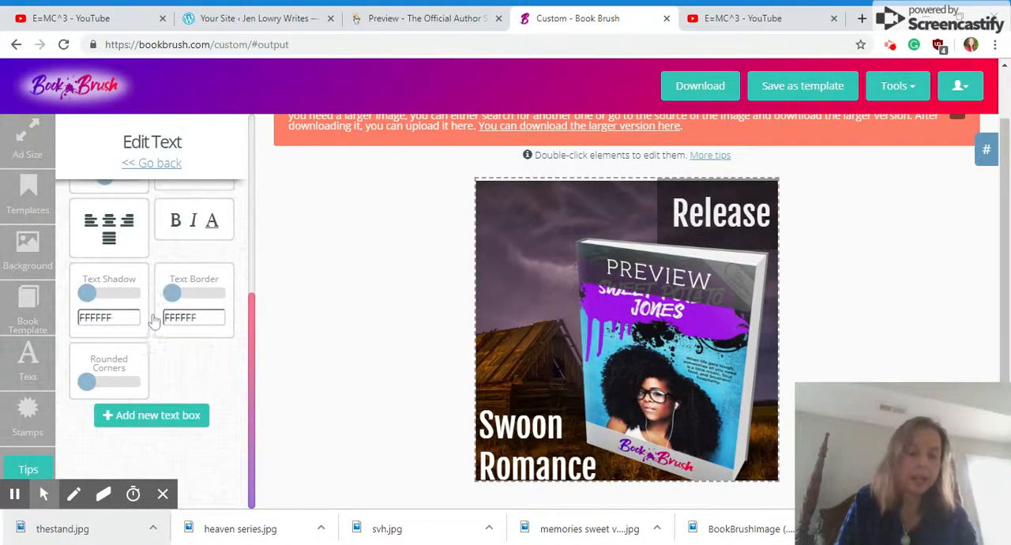
Move the "Release" text to the canvas's upper left and place an "Available at amazon" stamp in its upper right
click(31, 436)
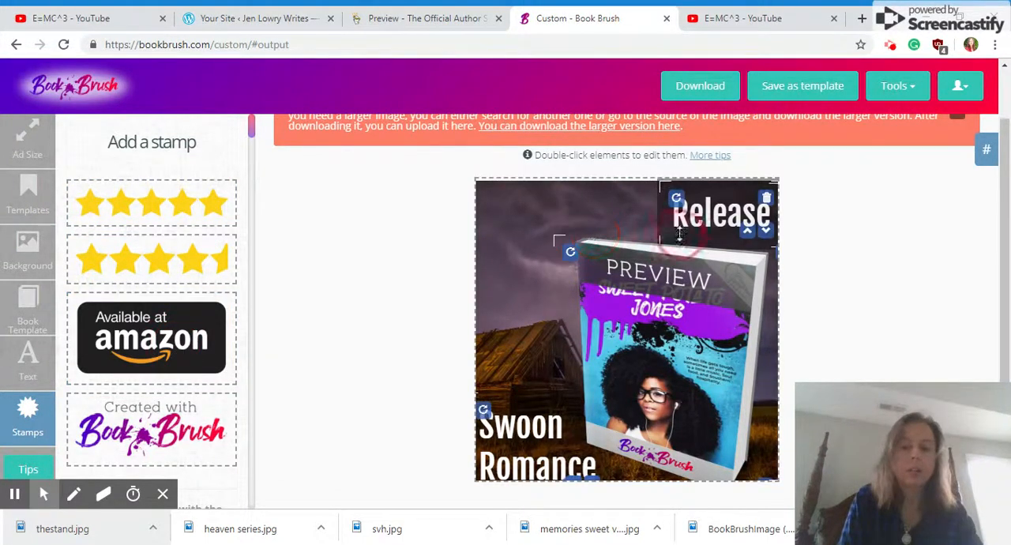
drag(698, 226, 540, 247)
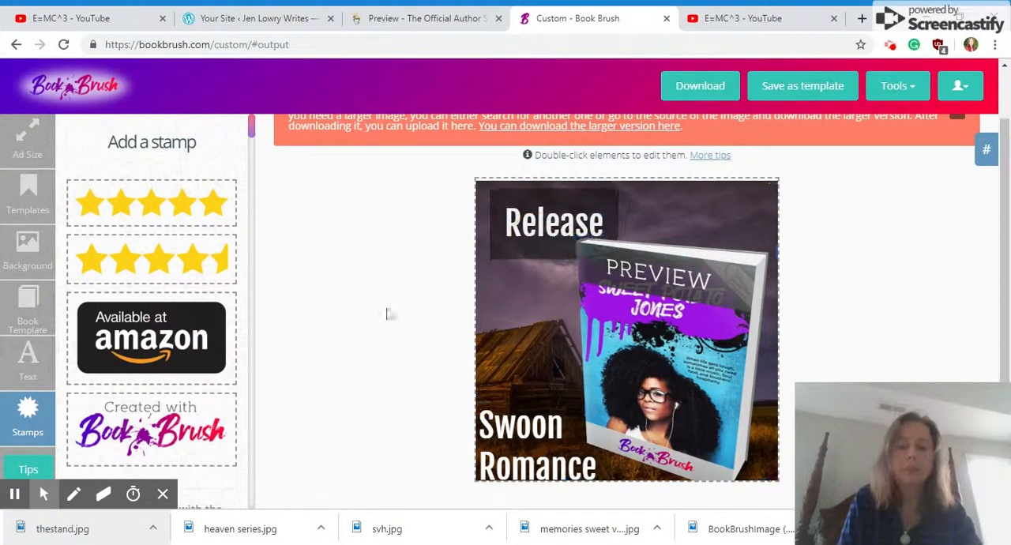
click(150, 337)
drag(696, 206, 721, 229)
Look through the locked stamps, such as the bestselling author badges and the Audible, Goodreads and Barnes & Noble logos
mouse_move(251, 128)
mouse_down()
mouse_move(274, 189)
mouse_move(251, 241)
mouse_move(282, 511)
mouse_move(314, 246)
mouse_move(296, 147)
mouse_move(253, 136)
mouse_move(260, 181)
mouse_up()
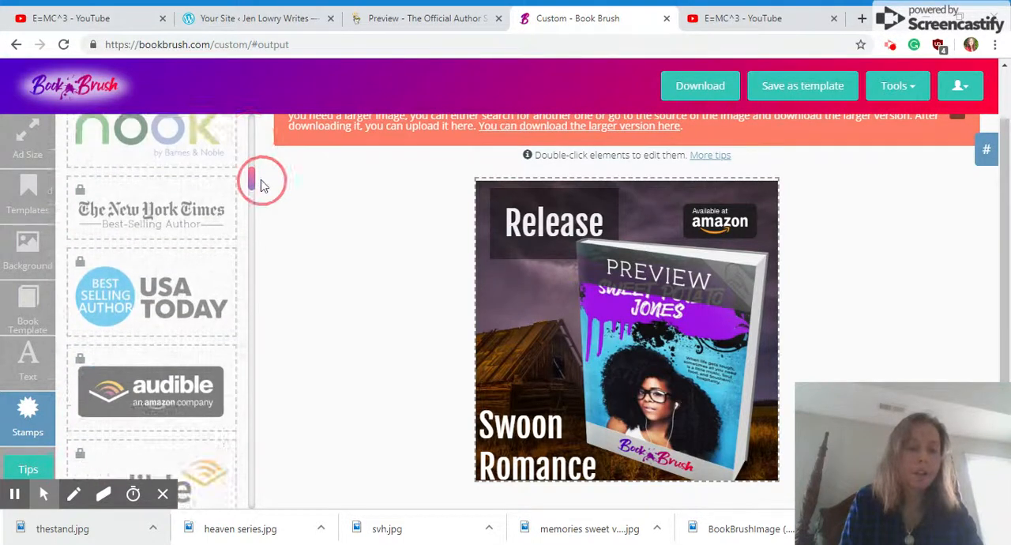
click(164, 214)
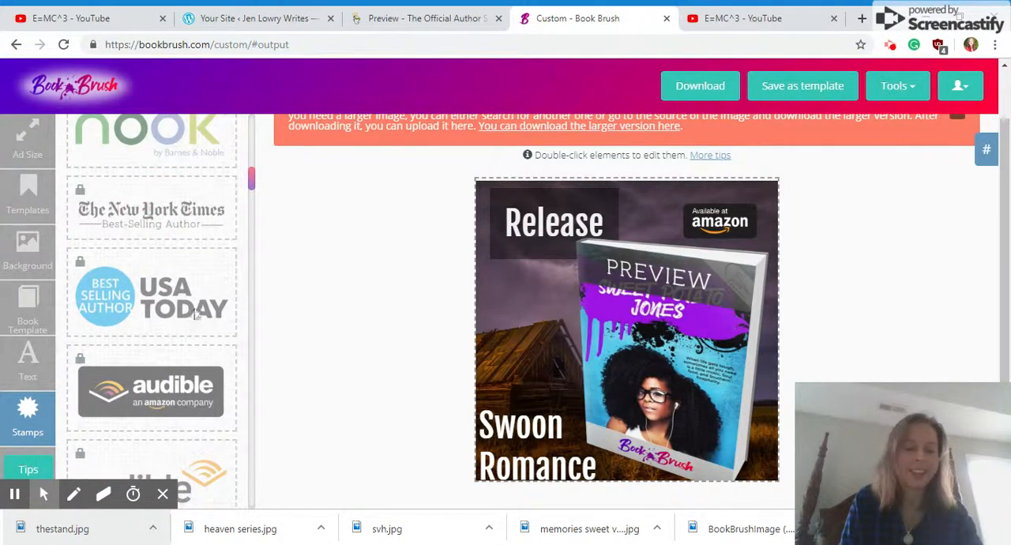
drag(253, 168, 230, 204)
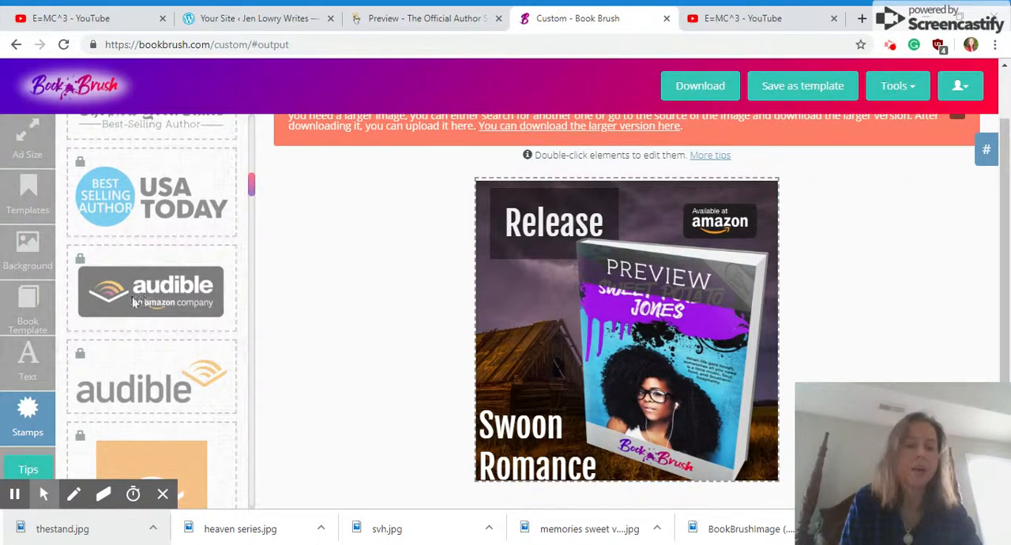
drag(251, 186, 249, 216)
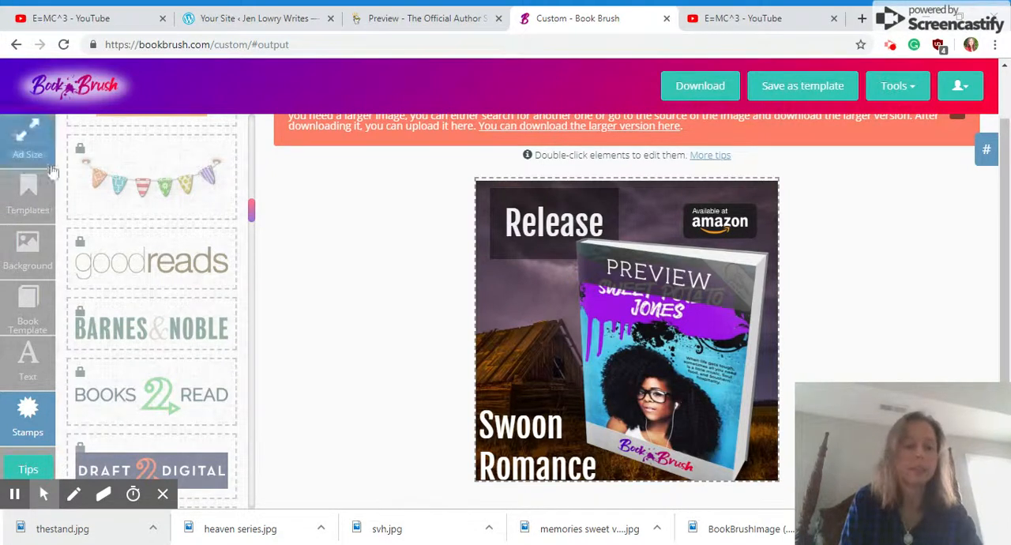
drag(260, 207, 271, 120)
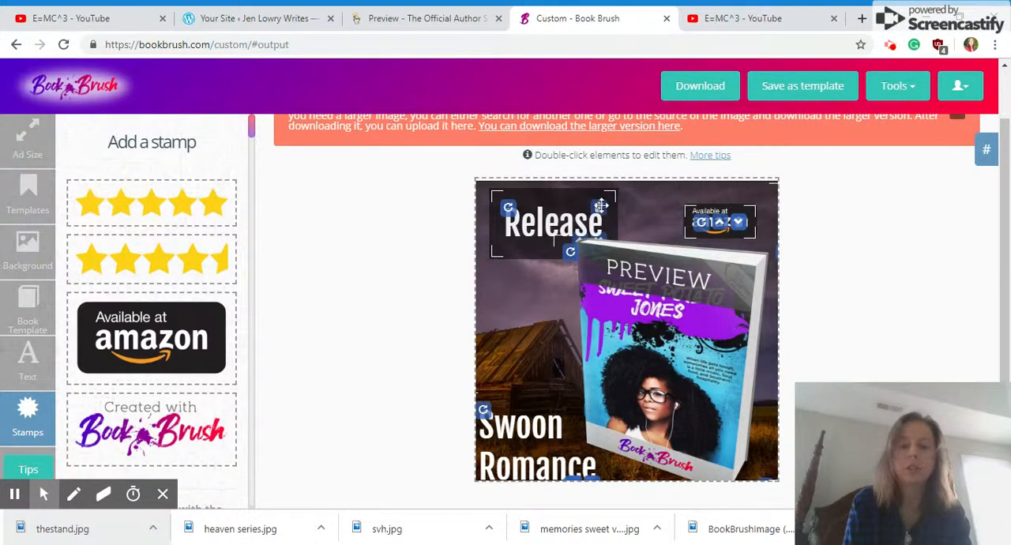
Move "Release" into the canvas's top left corner, the book mockup down past the bottom edge, and the Amazon stamp slightly lower
drag(600, 206, 577, 198)
drag(656, 337, 641, 436)
drag(713, 229, 708, 254)
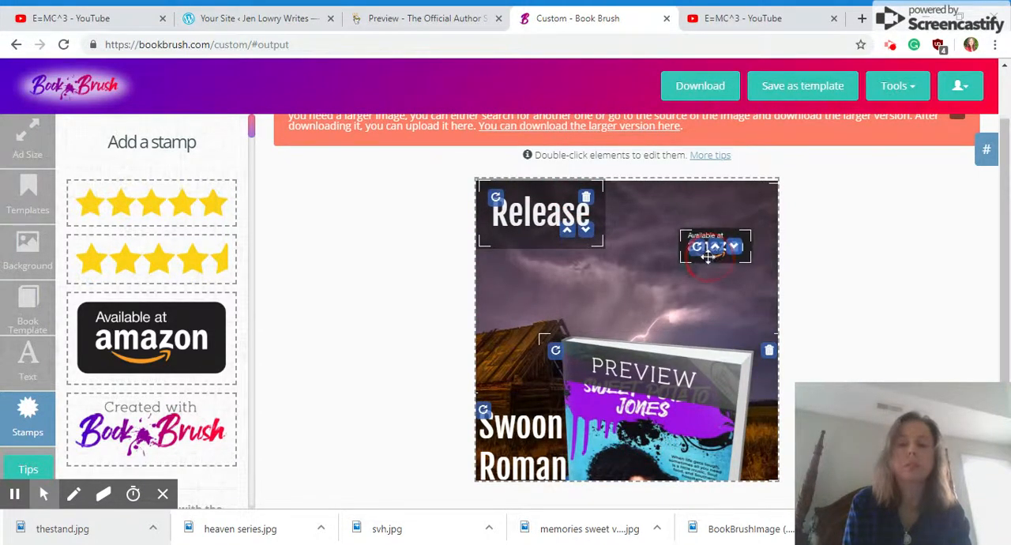
click(451, 174)
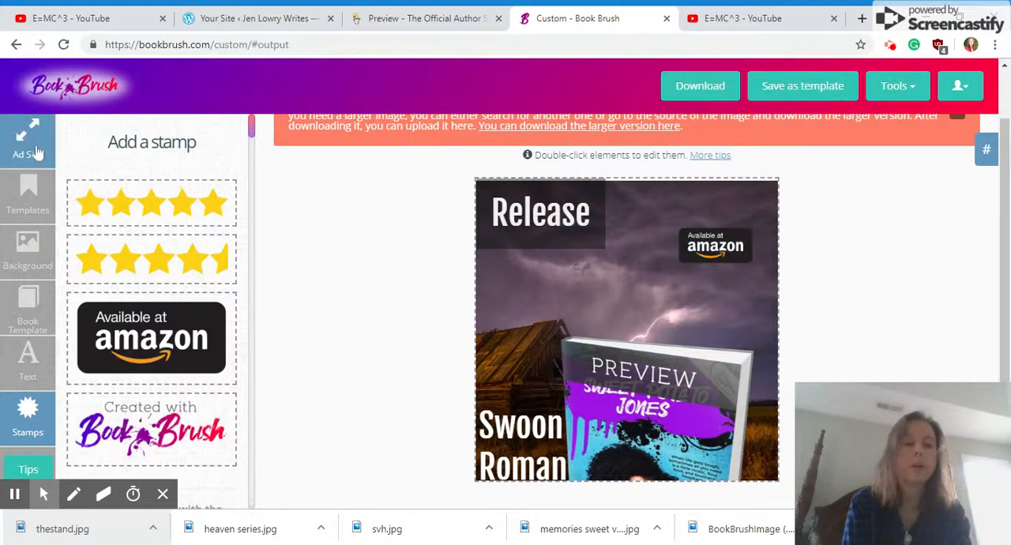
Leave the design for the Book Brush home page, briefly reopen the Custom Creator, and return to the home page
click(65, 94)
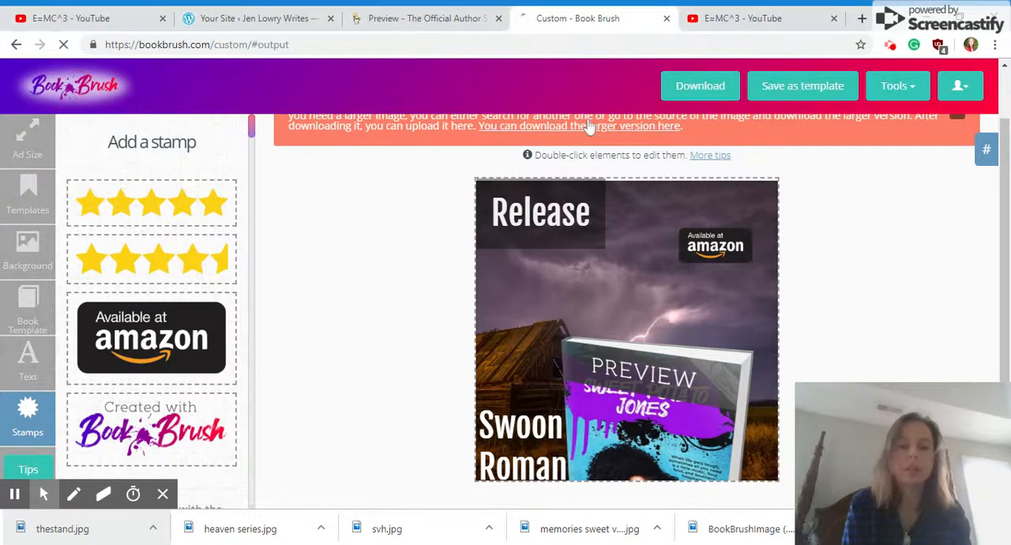
click(76, 101)
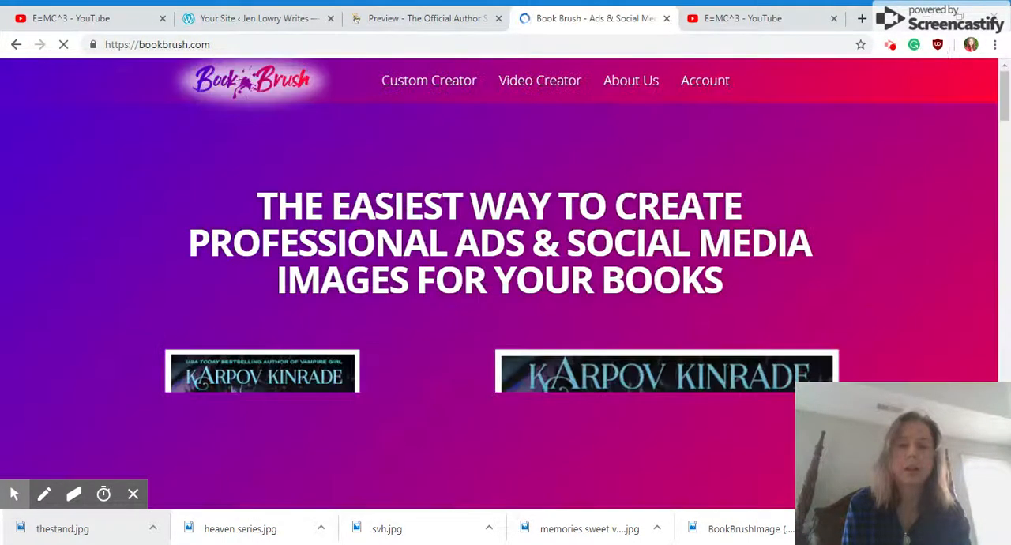
mouse_move(1007, 91)
mouse_down()
mouse_move(1007, 124)
mouse_move(1007, 88)
mouse_up()
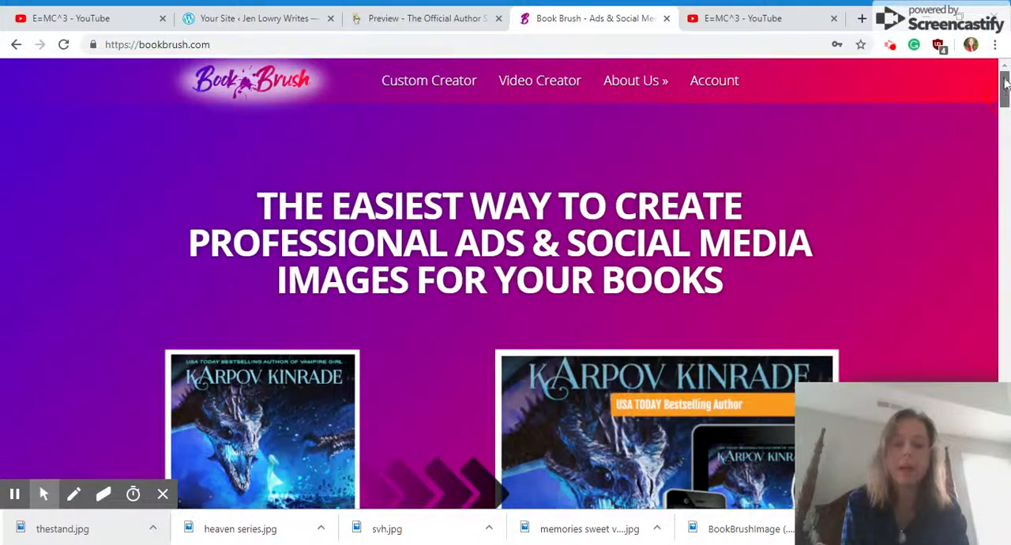
click(444, 93)
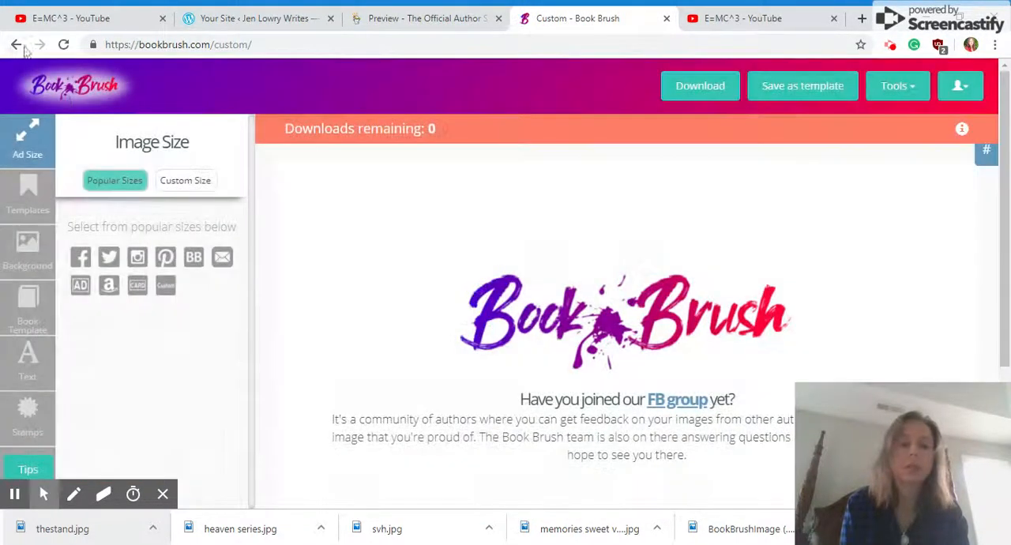
click(71, 93)
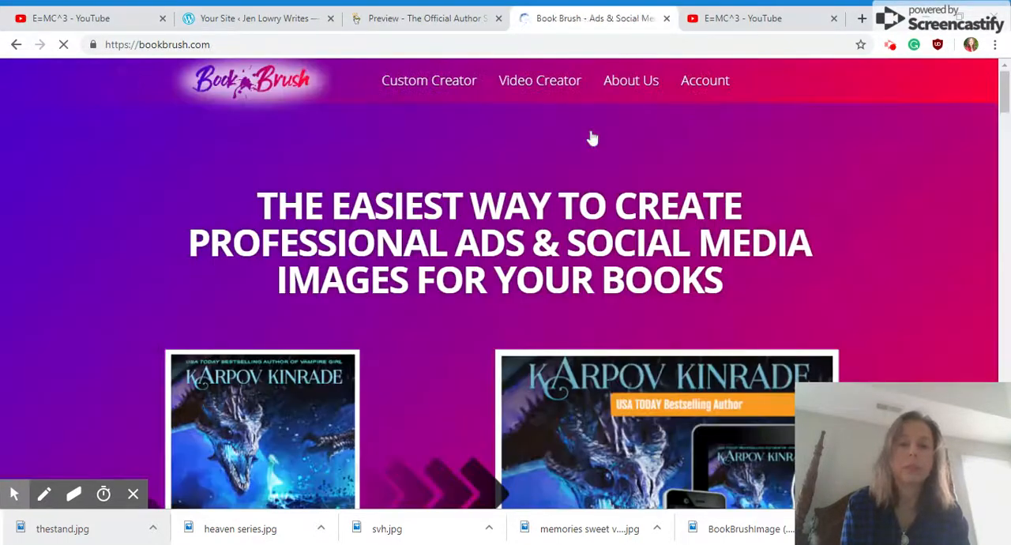
Open the account's download history and view the previously downloaded Sweet Potato Jones promotional images
click(723, 80)
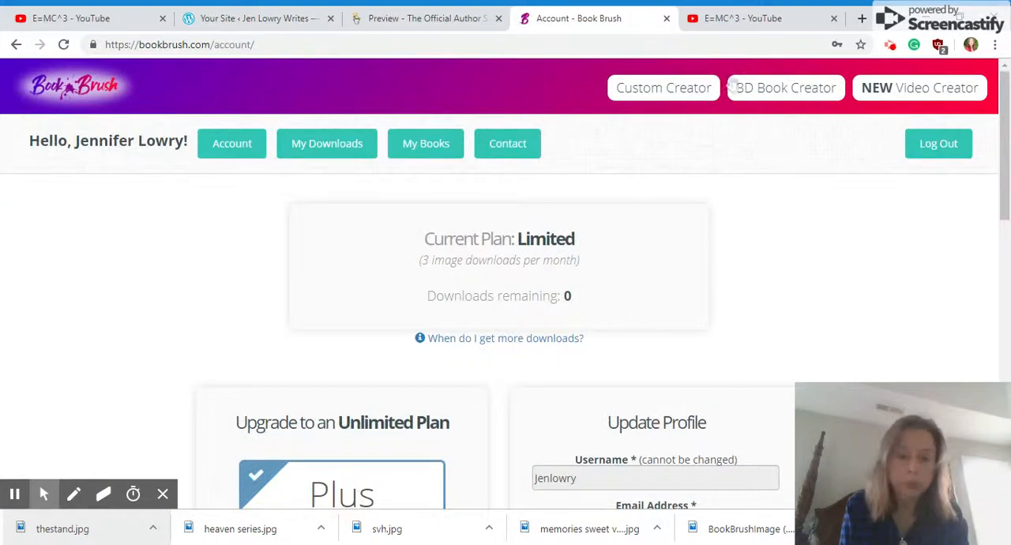
click(332, 150)
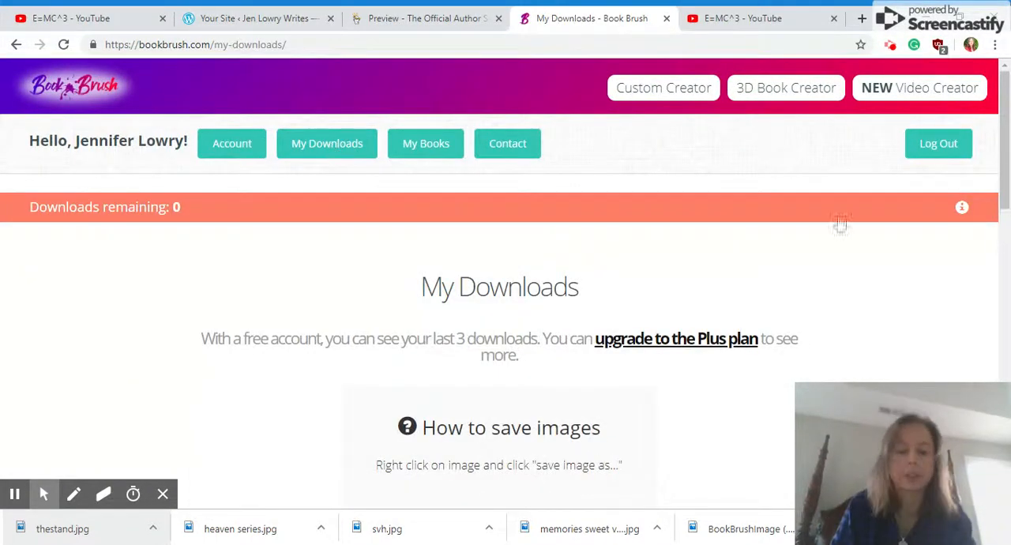
drag(1003, 120, 1003, 205)
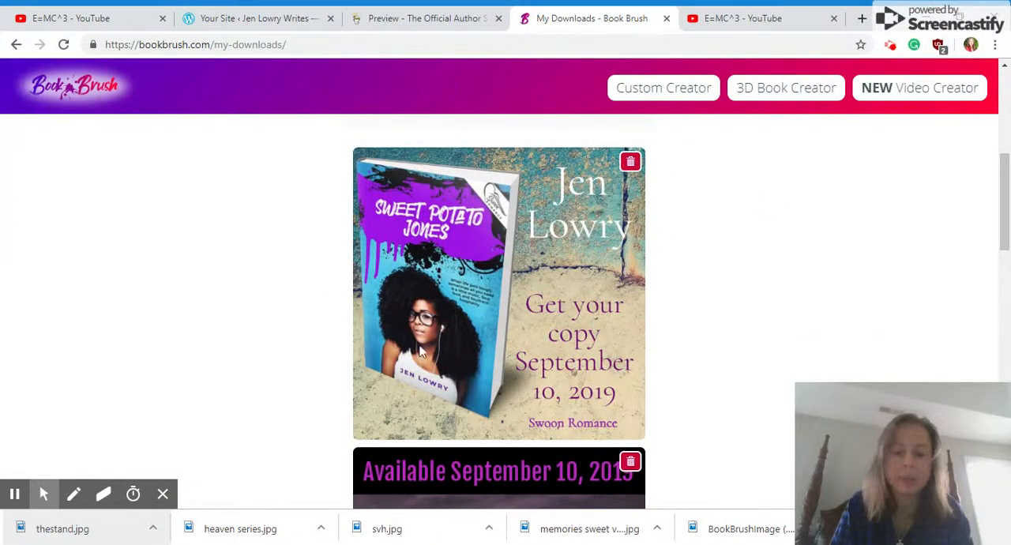
drag(1003, 166, 1002, 181)
drag(1003, 215, 1003, 199)
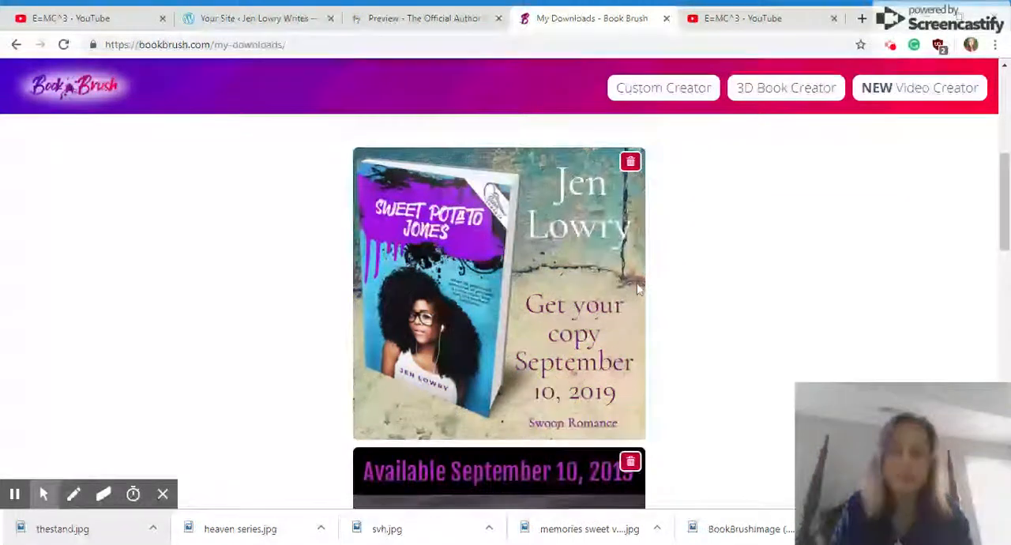
mouse_move(1003, 222)
mouse_down()
mouse_move(1003, 309)
mouse_move(987, 287)
mouse_up()
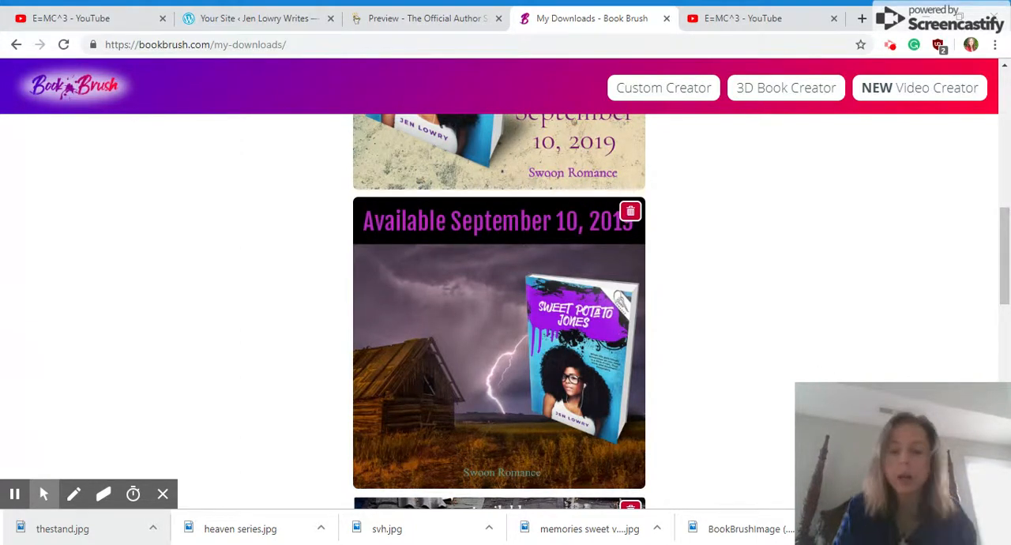
drag(1005, 242, 1005, 310)
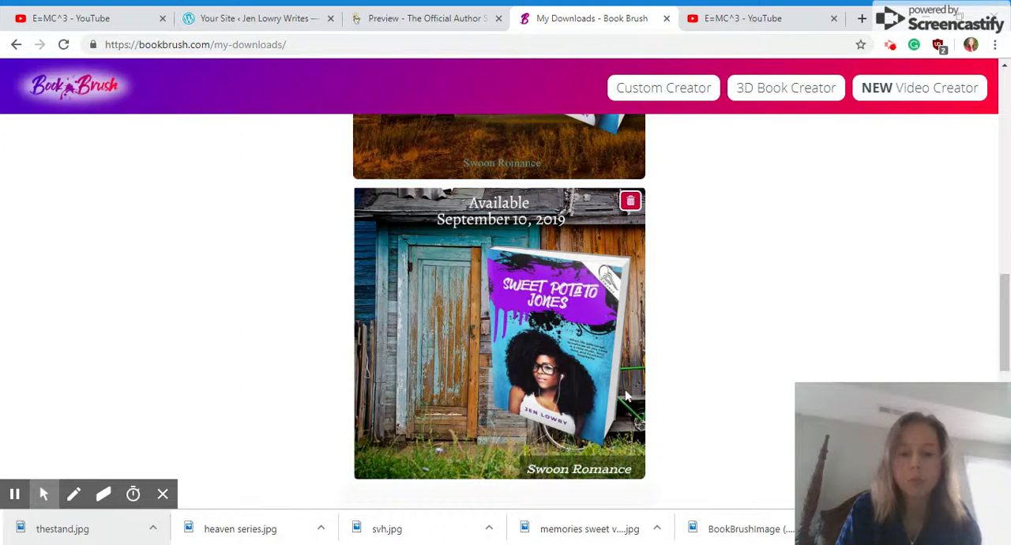
drag(1004, 345, 1004, 419)
drag(1004, 372, 1006, 189)
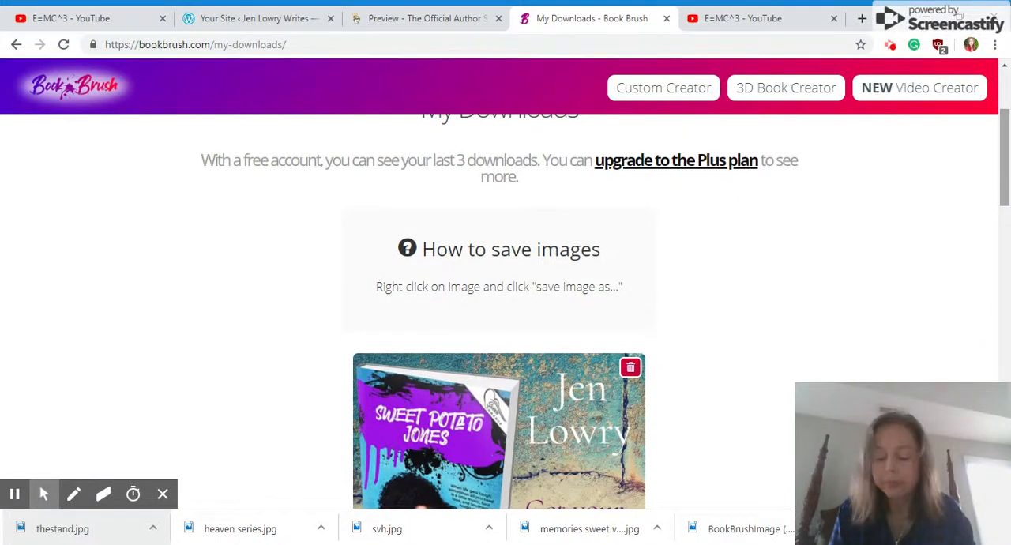
View the 3D Book Creator's templates and open the downloaded BookBrushImage file
click(802, 98)
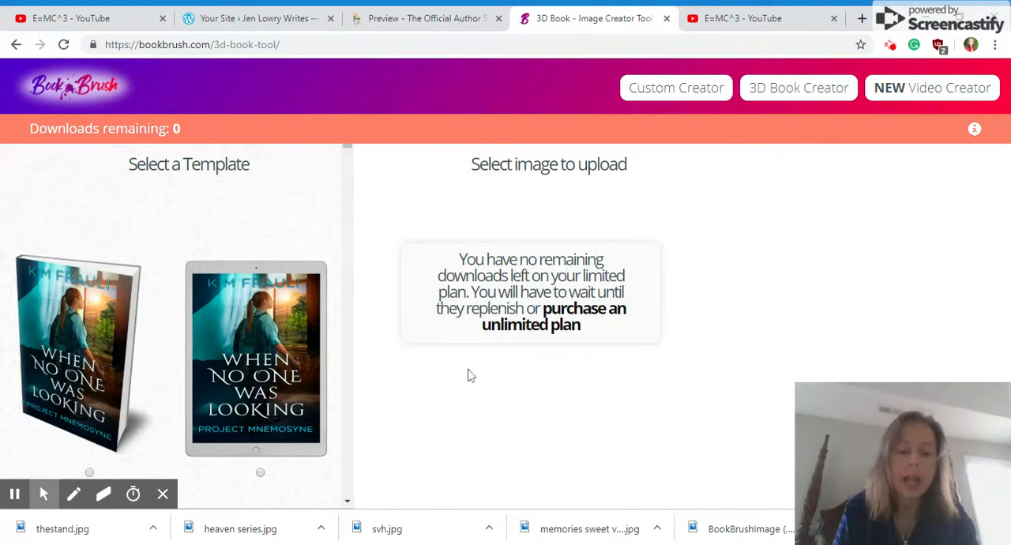
click(746, 529)
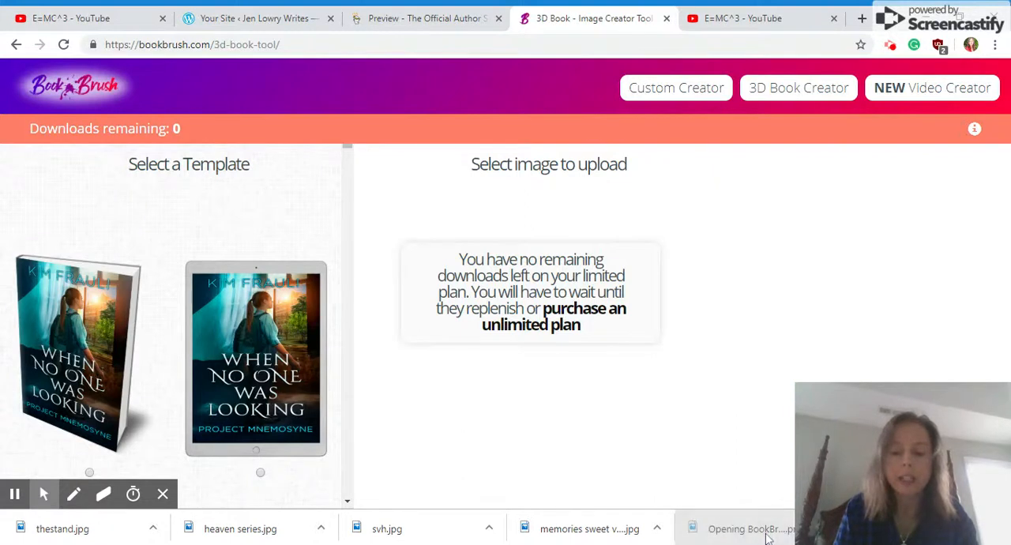